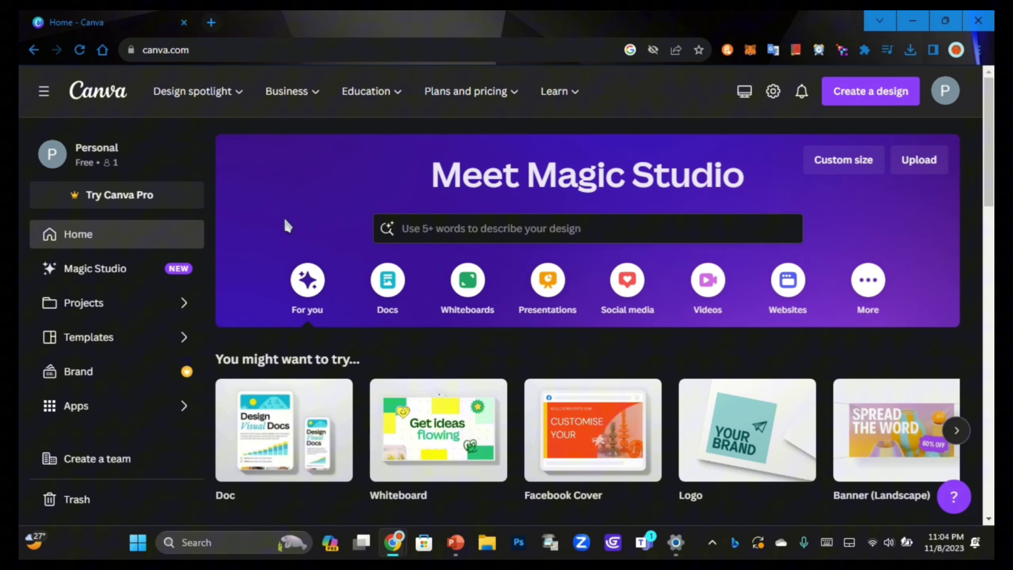
Step: Browse the suggested design types on the Canva home page
scroll(387, 335, "down", 3)
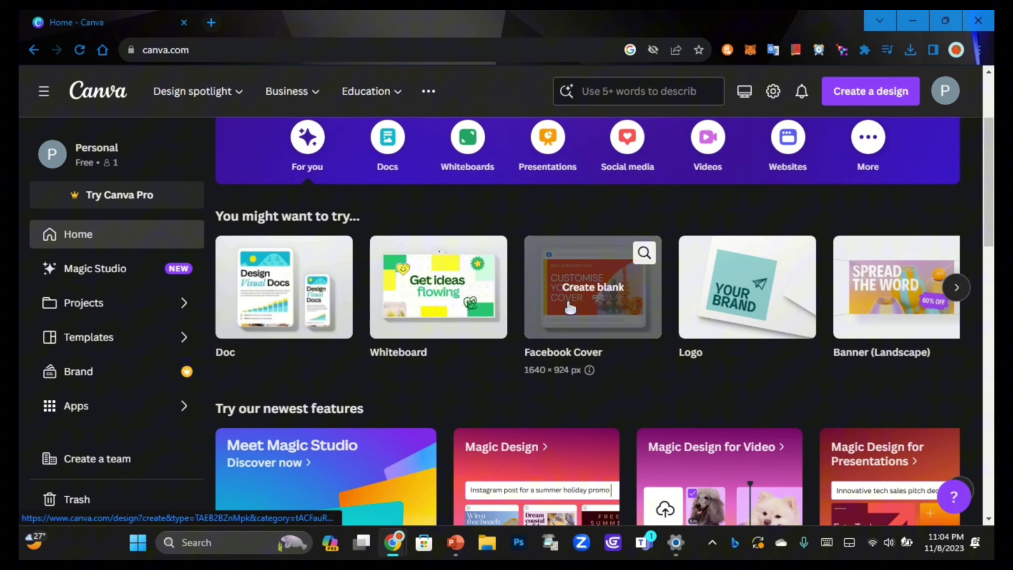
left_click(956, 287)
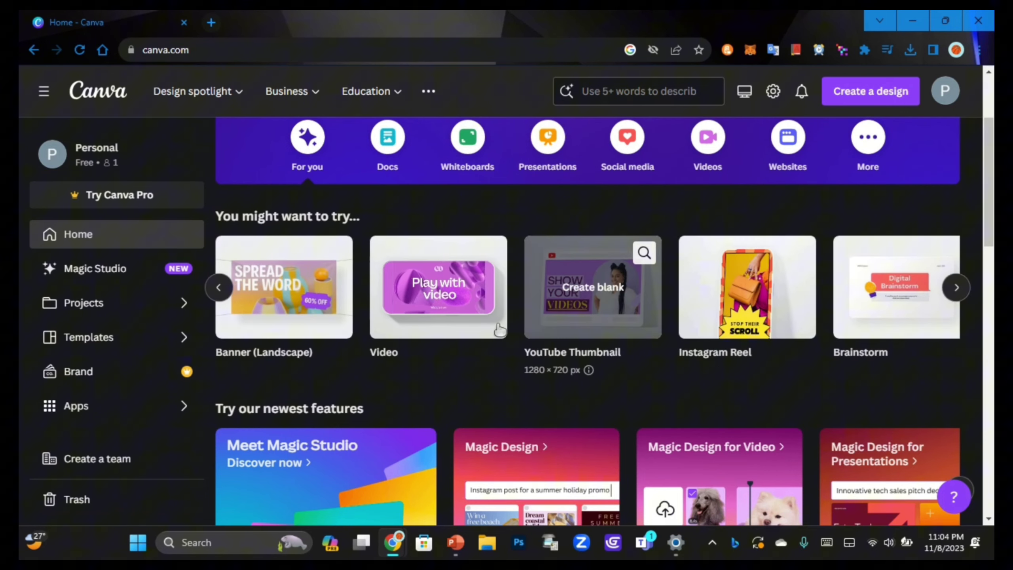
left_click(218, 287)
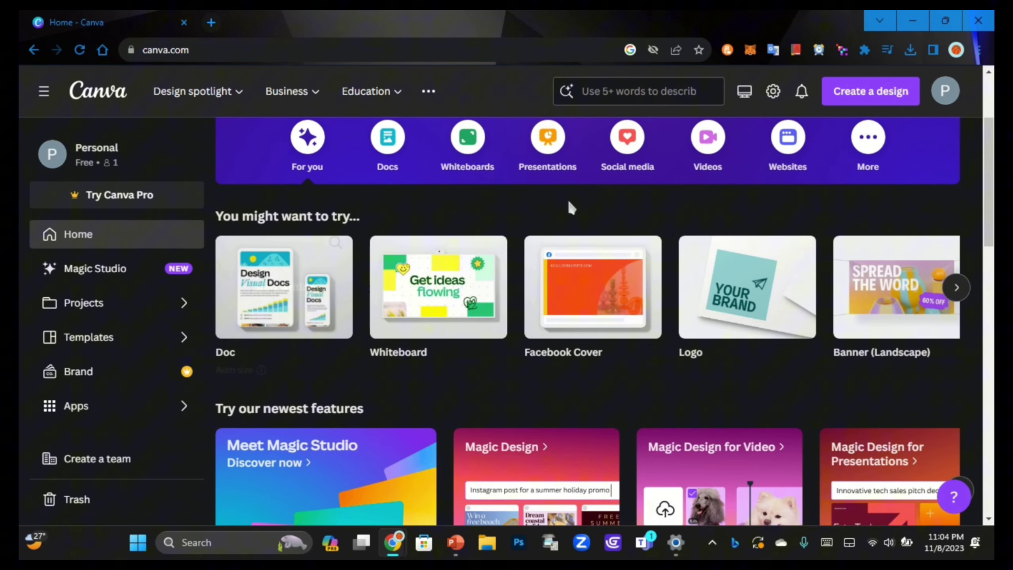
mouse_move(714, 295)
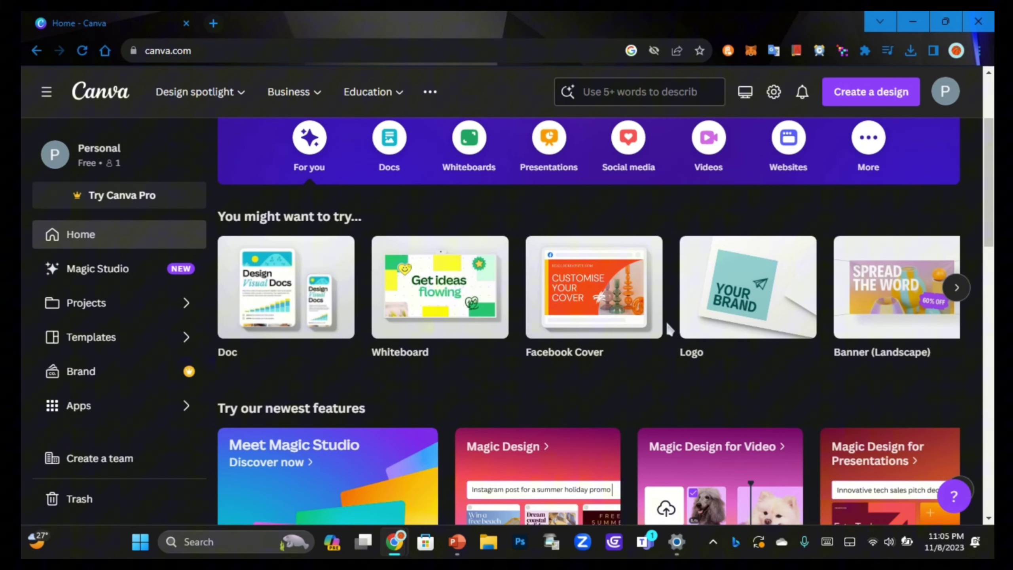
scroll(670, 329, "up", 3)
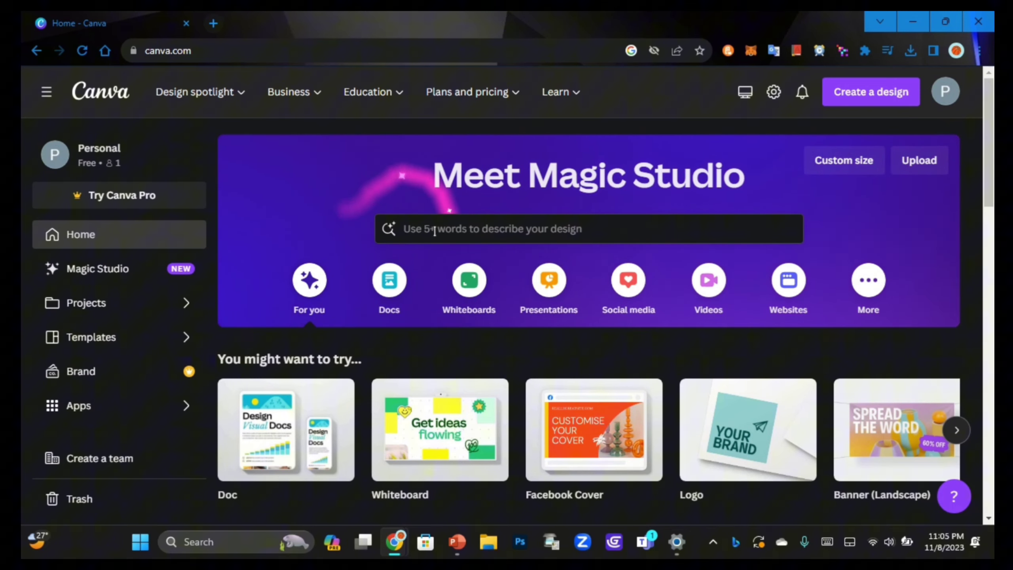
Step: Search templates for 'Logo' and scroll through the logo template results
left_click(433, 230)
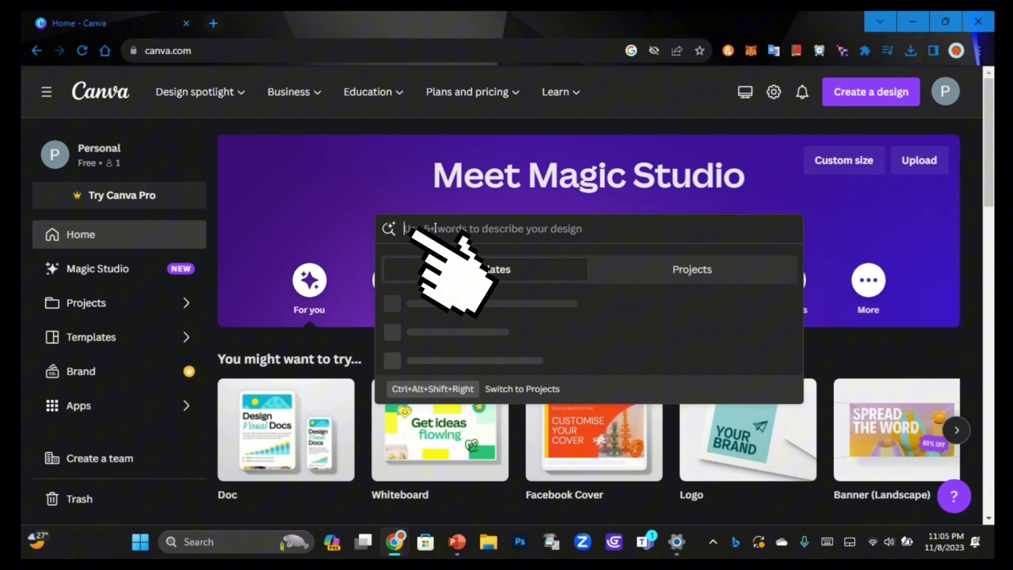
type("Lo")
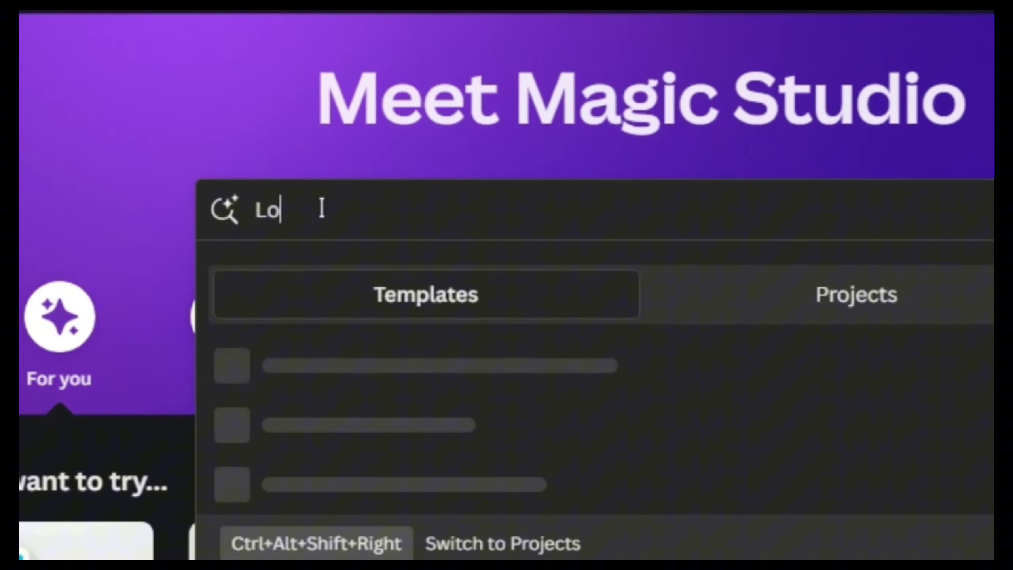
type("go")
key("Return")
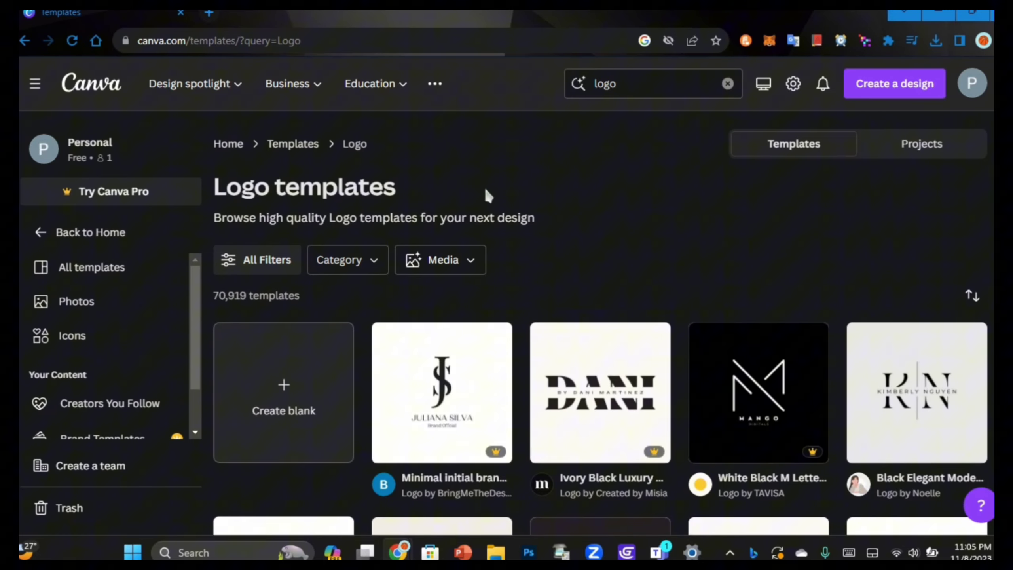
scroll(495, 192, "down", 2)
scroll(505, 198, "down", 2)
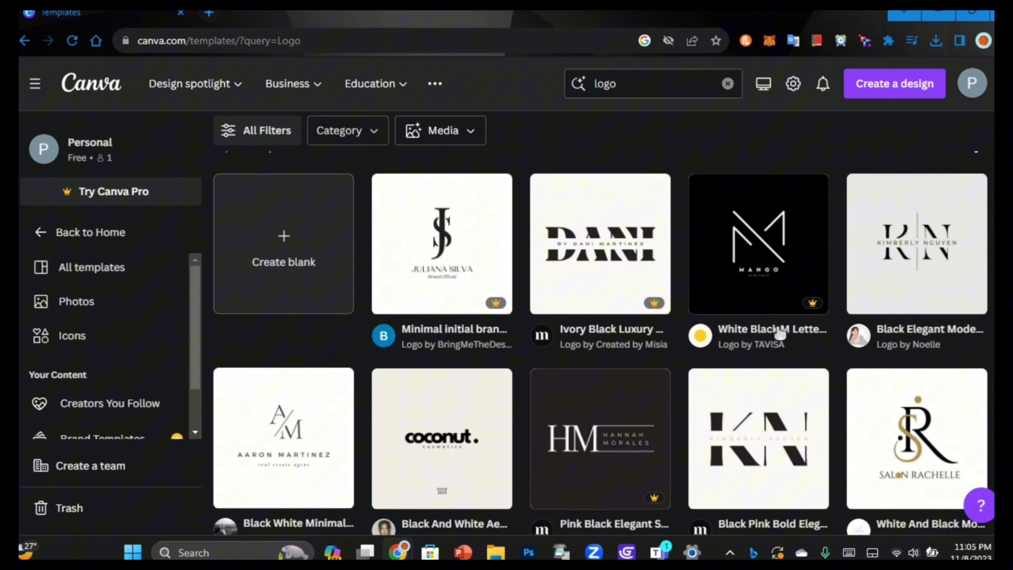
scroll(779, 334, "down", 3)
scroll(481, 280, "down", 3)
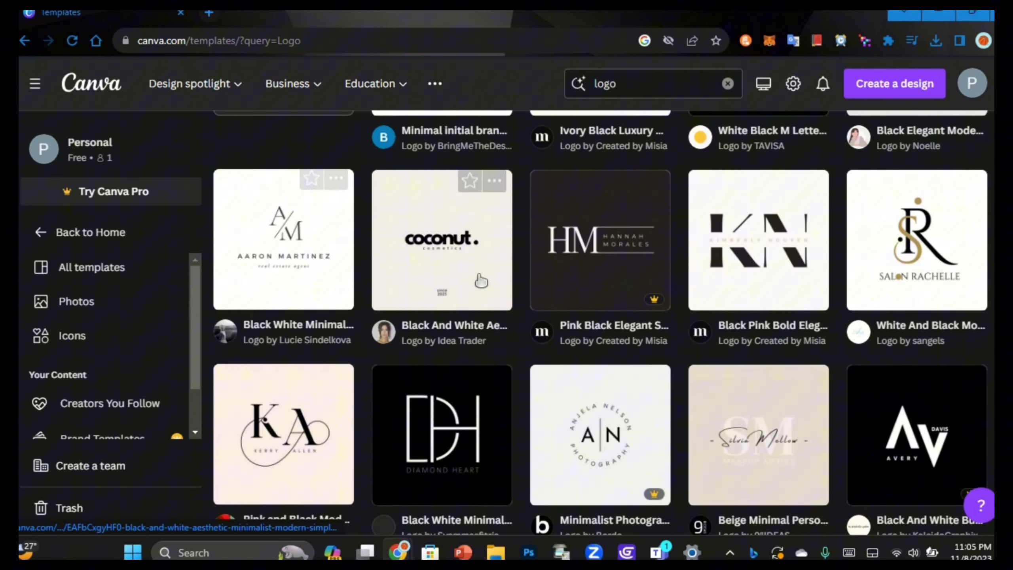
scroll(481, 280, "down", 3)
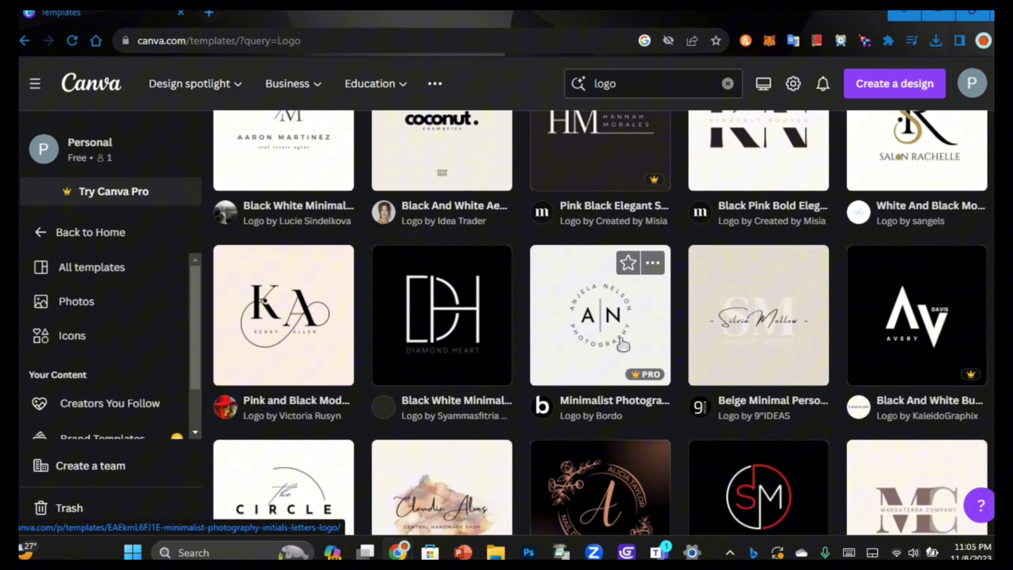
scroll(622, 343, "down", 3)
scroll(688, 360, "down", 3)
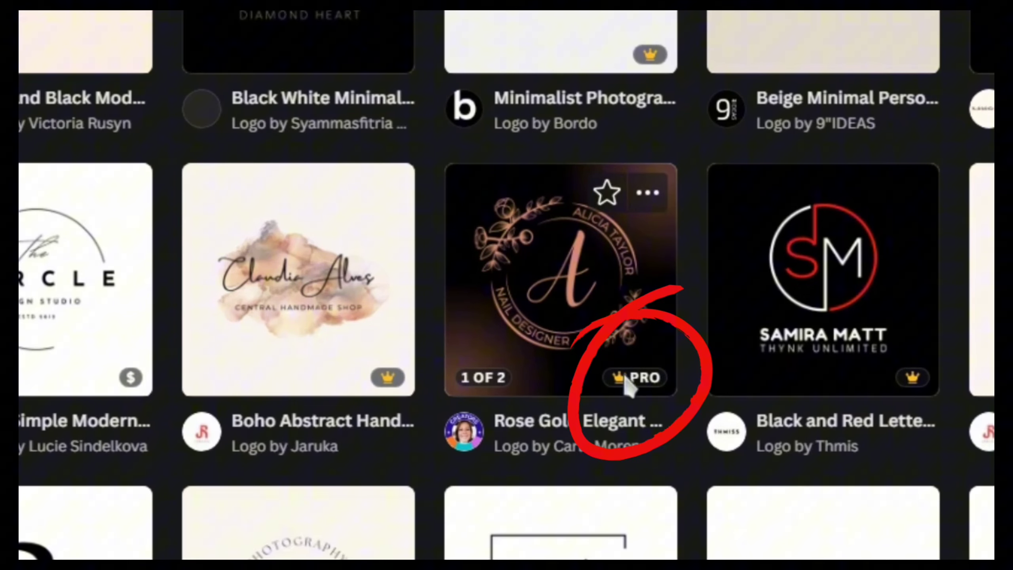
mouse_move(630, 386)
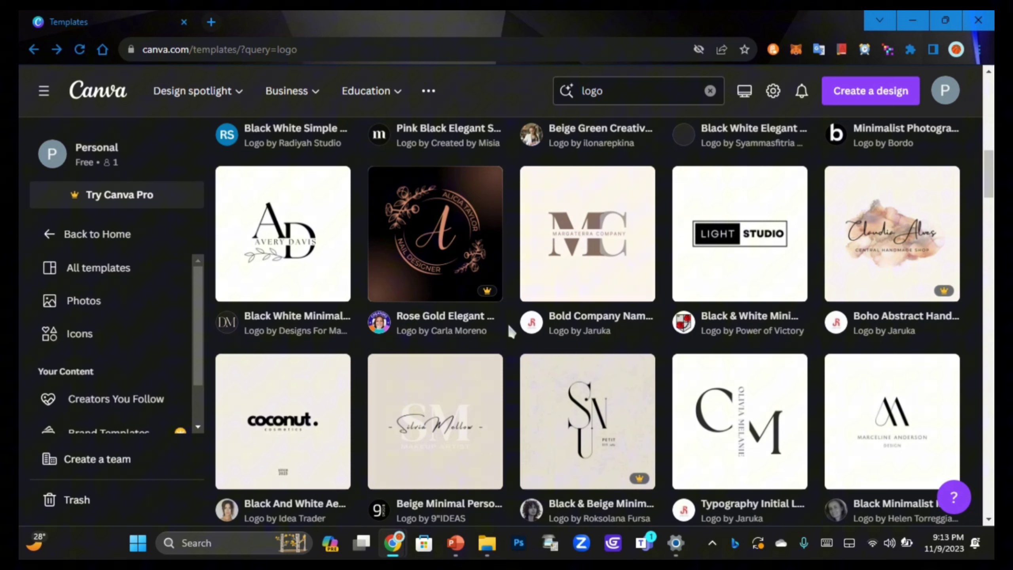
scroll(507, 322, "up", 10)
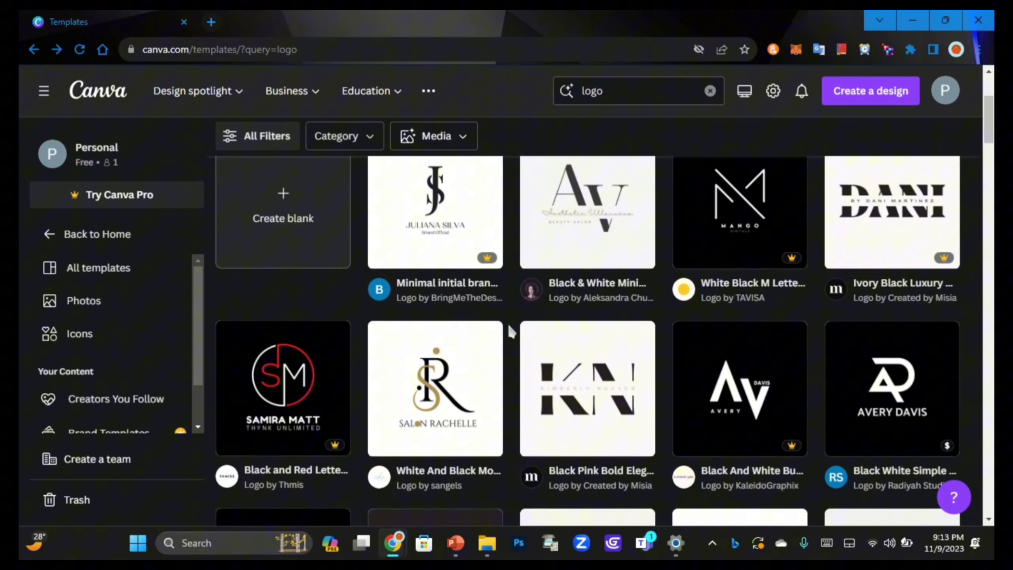
Step: Scroll back up to the top of the Logo templates results
scroll(510, 331, "up", 1)
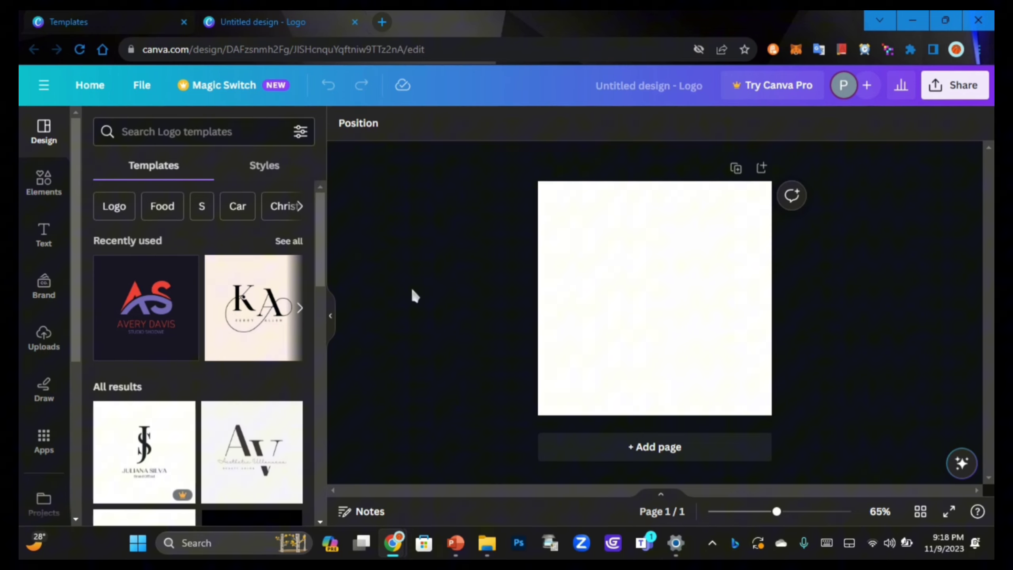
Step: Search Elements graphics for 'book' and place the open-book outline graphic on the page
left_click(44, 199)
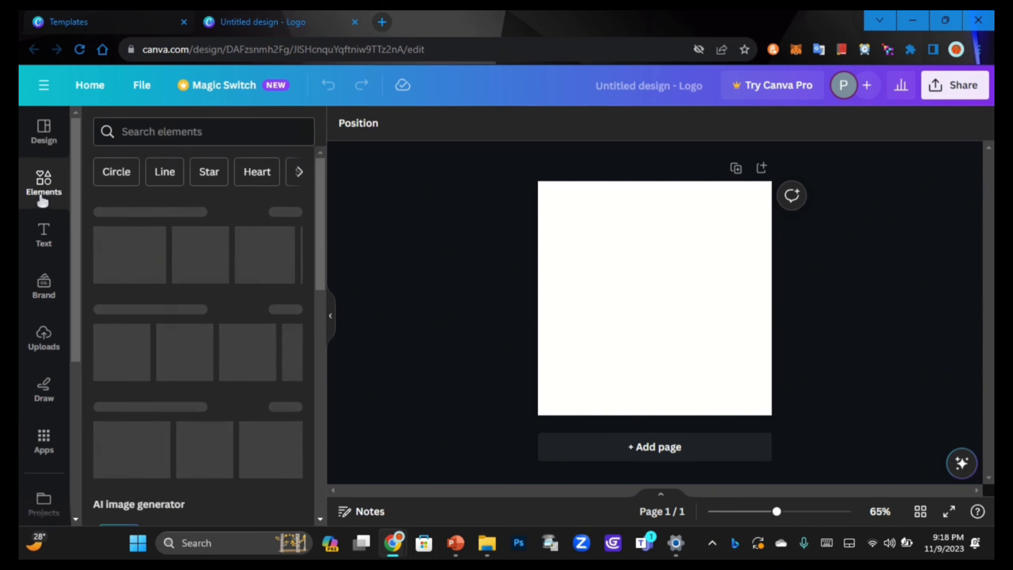
left_click(142, 135)
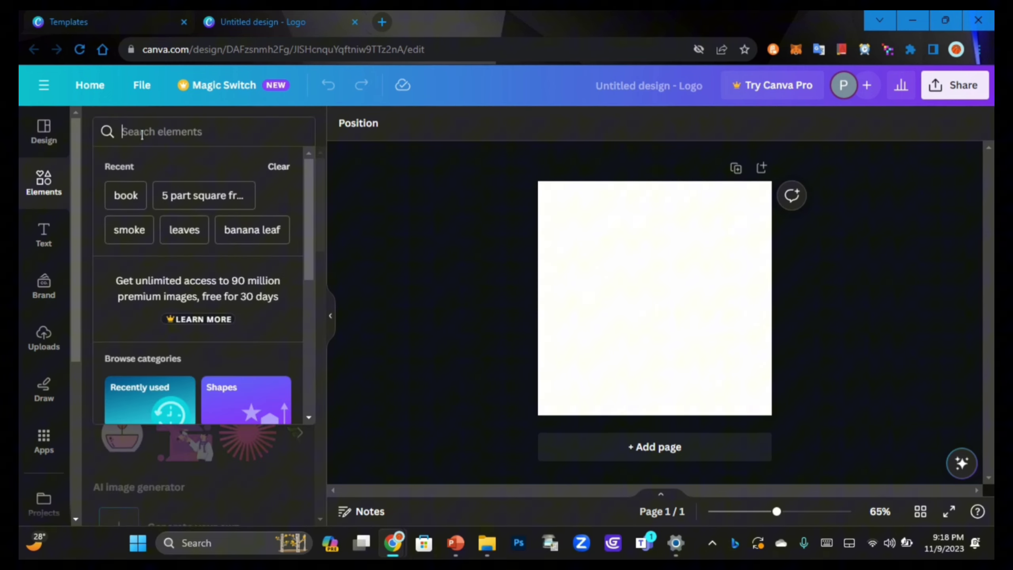
type("book")
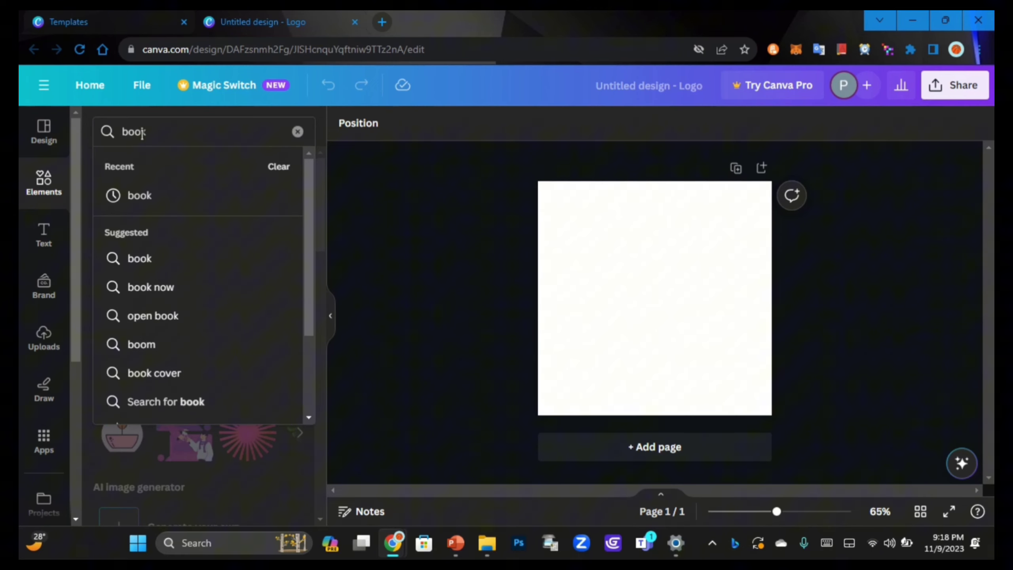
key("Return")
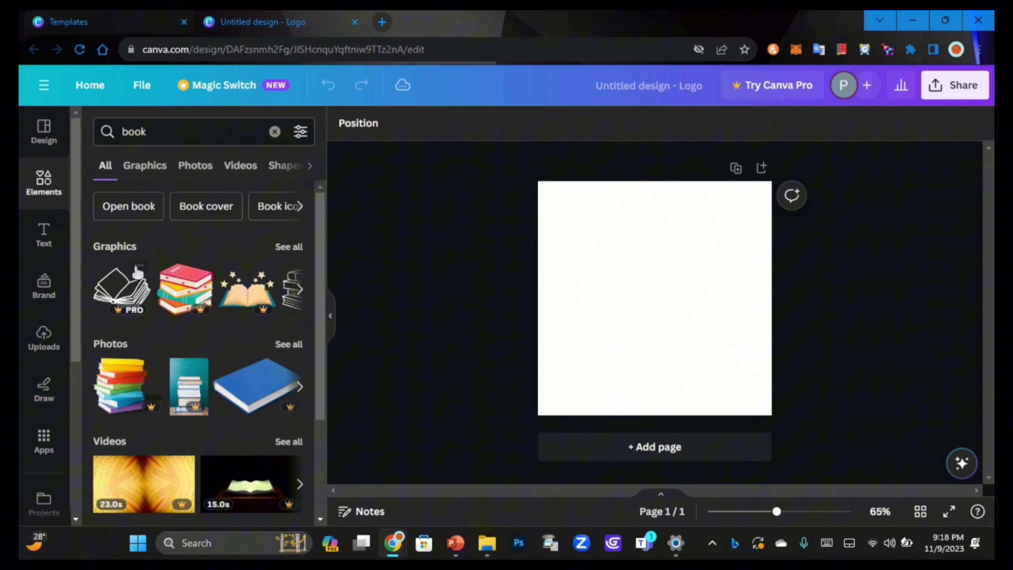
left_click(285, 247)
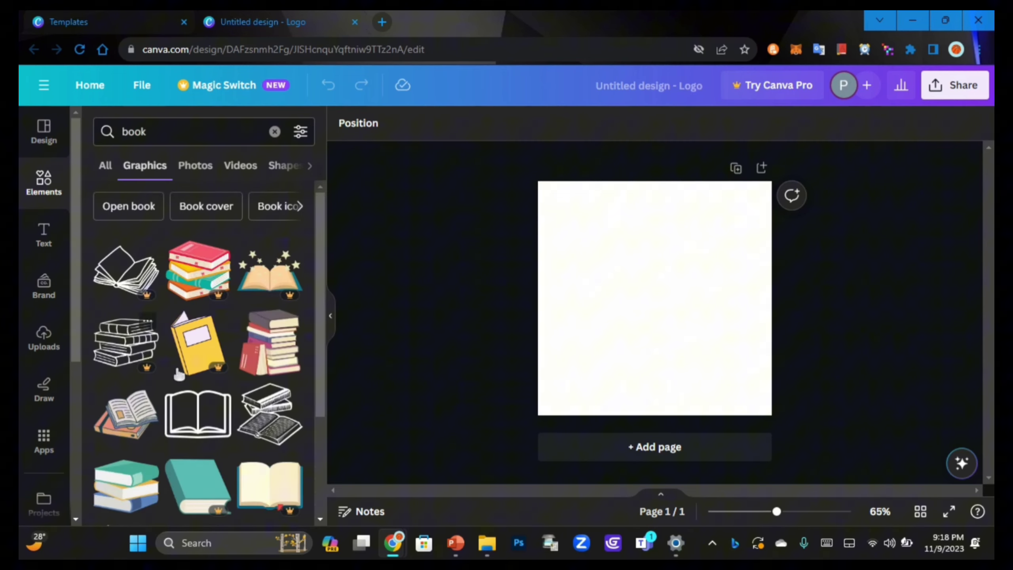
scroll(179, 374, "down", 6)
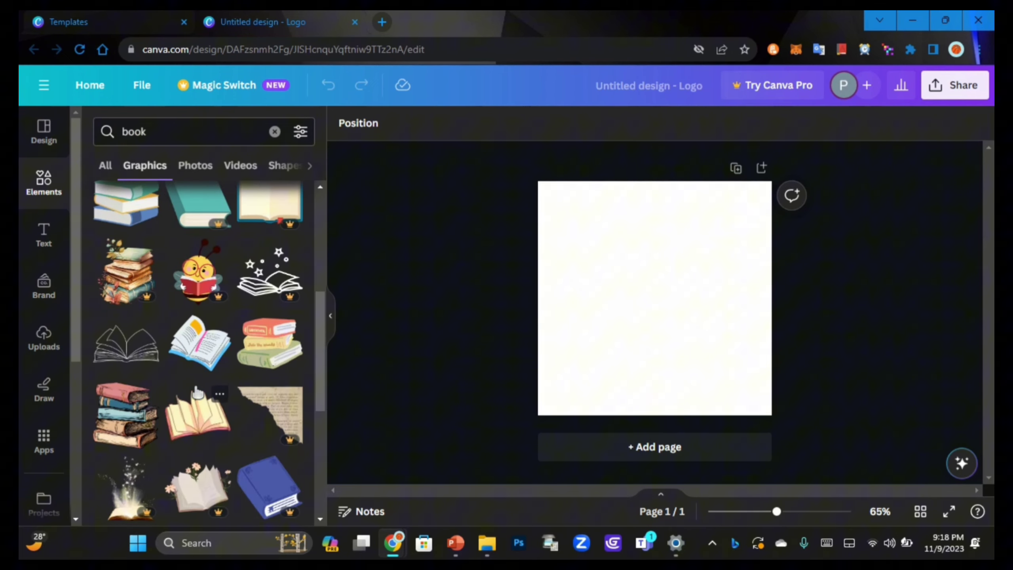
scroll(196, 392, "down", 2)
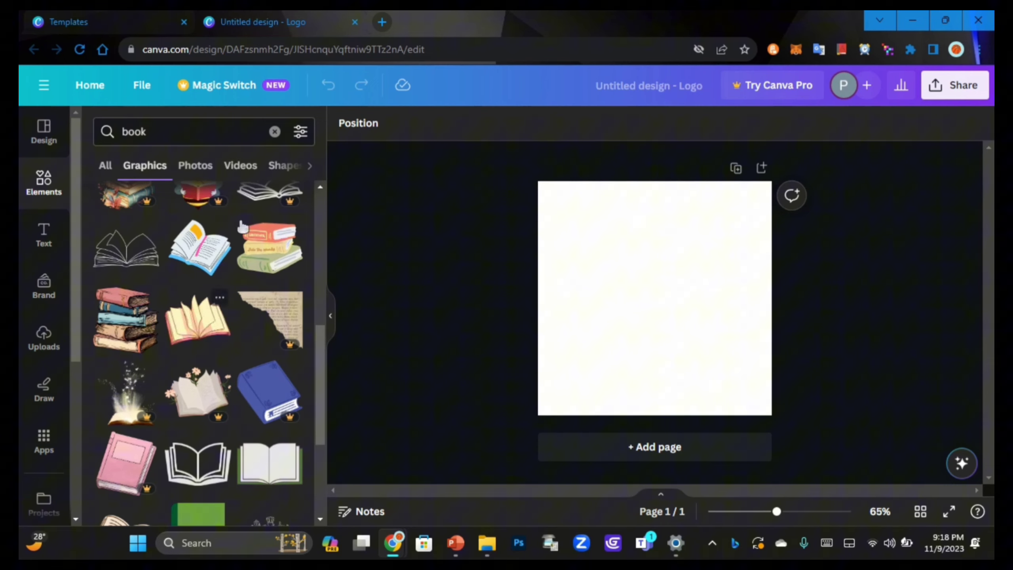
scroll(204, 257, "down", 4)
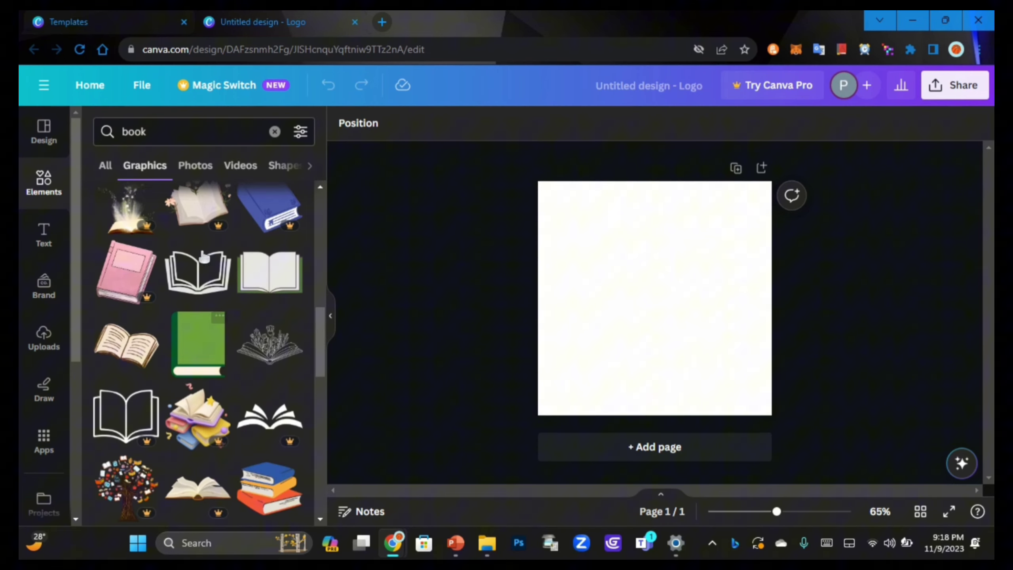
scroll(218, 426, "up", 8)
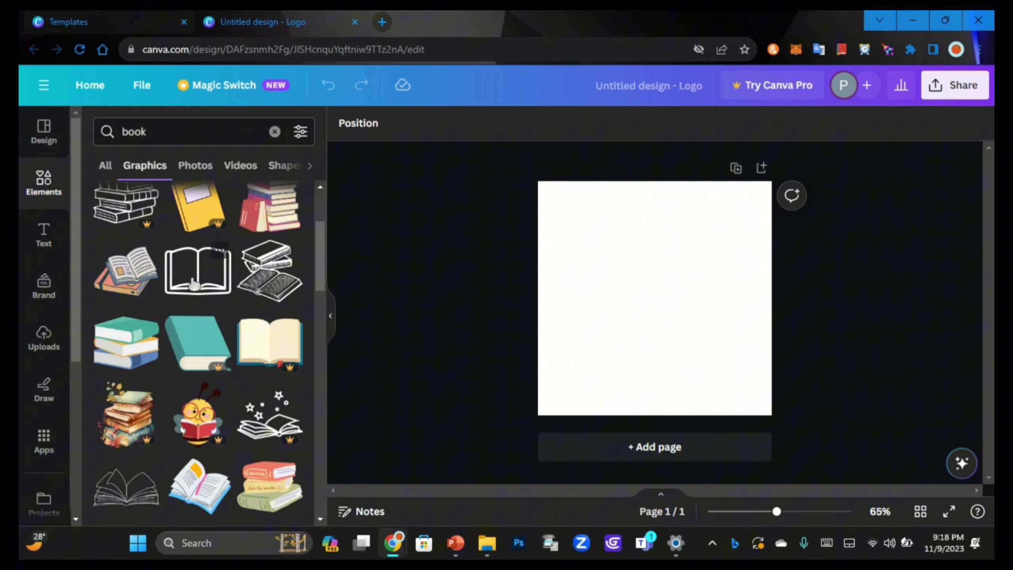
left_click(199, 280)
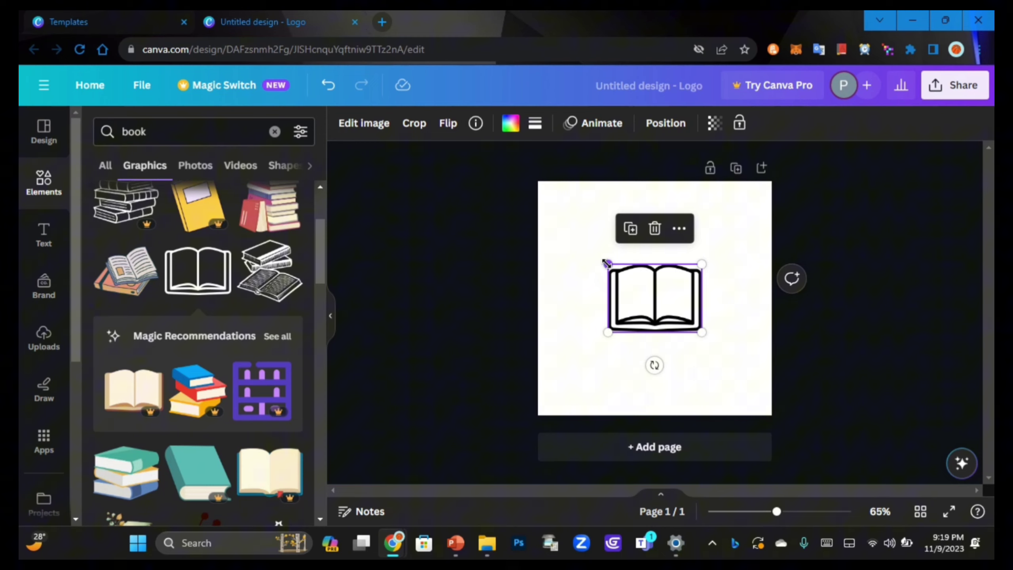
Step: Move the book icon left of centre and slightly up, then browse the image effects
left_click_drag(650, 309, 604, 315)
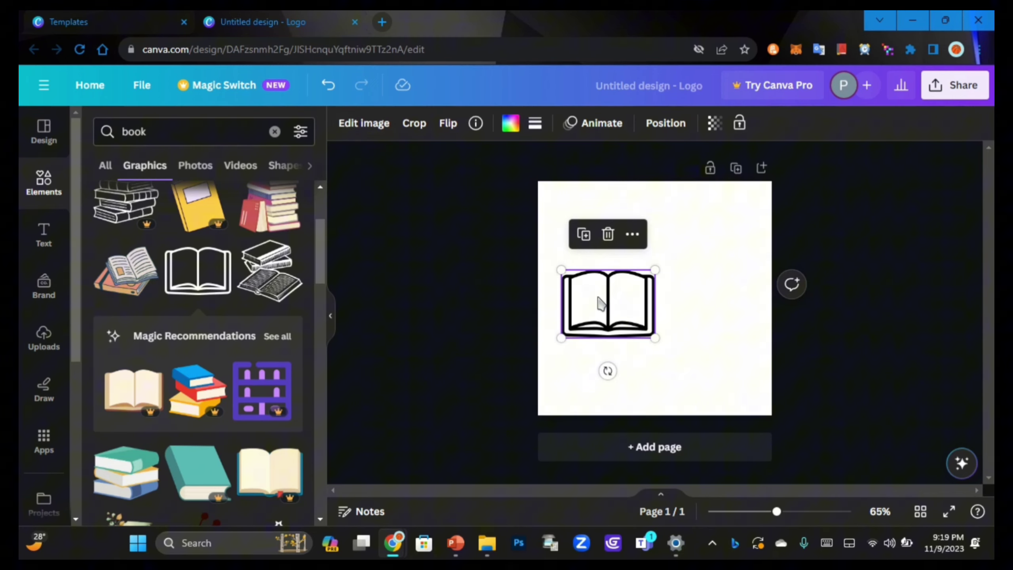
left_click_drag(599, 300, 593, 294)
left_click(375, 130)
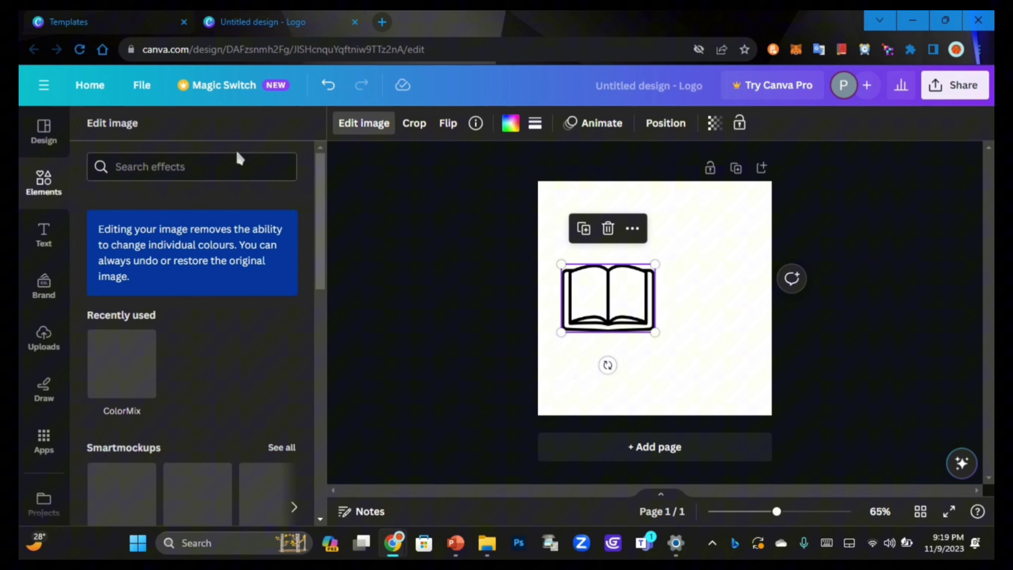
scroll(179, 308, "down", 3)
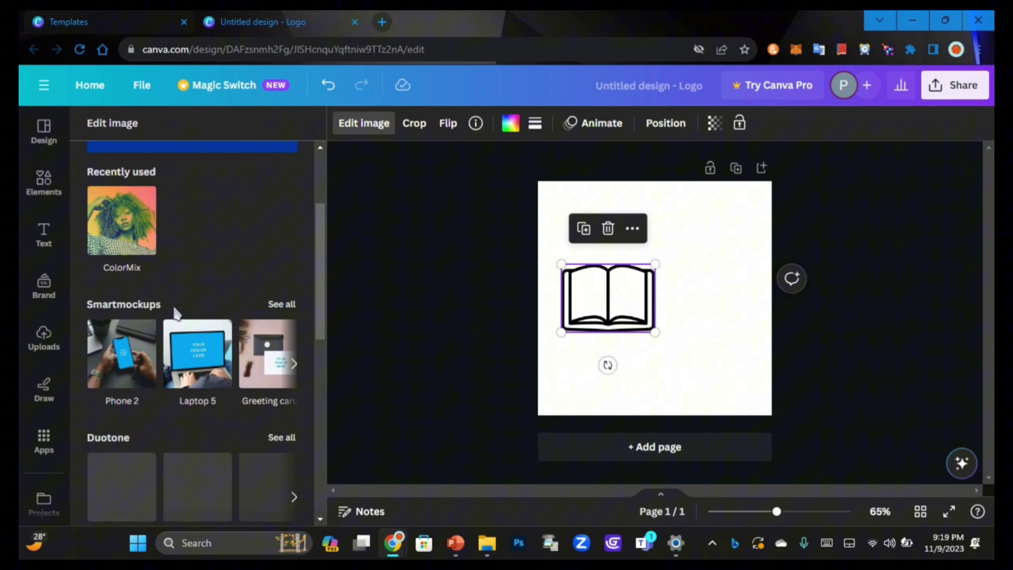
scroll(177, 313, "down", 4)
scroll(247, 258, "down", 4)
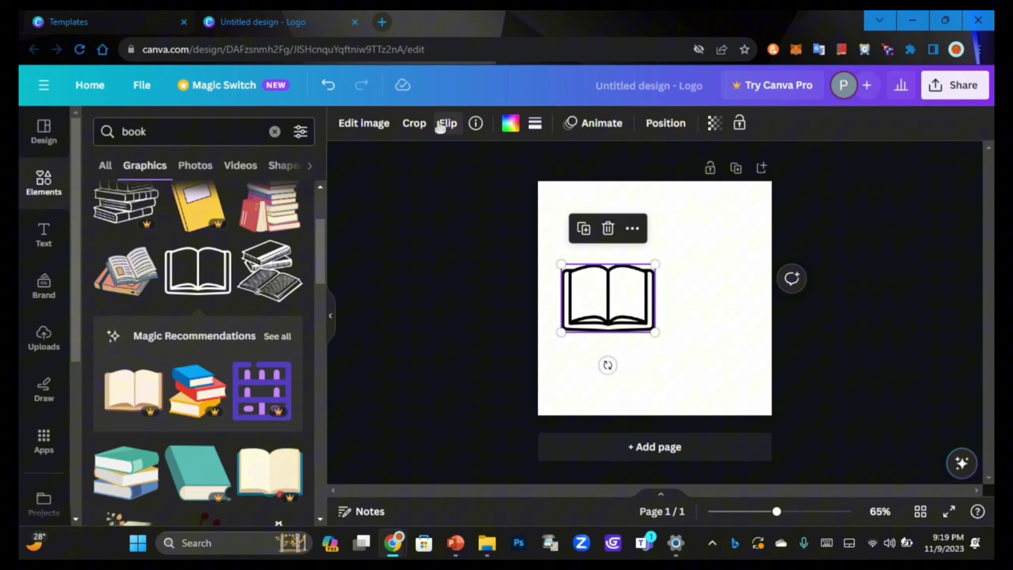
Step: Check the flip options without flipping, then shrink the book icon slightly
left_click(443, 124)
left_click(401, 177)
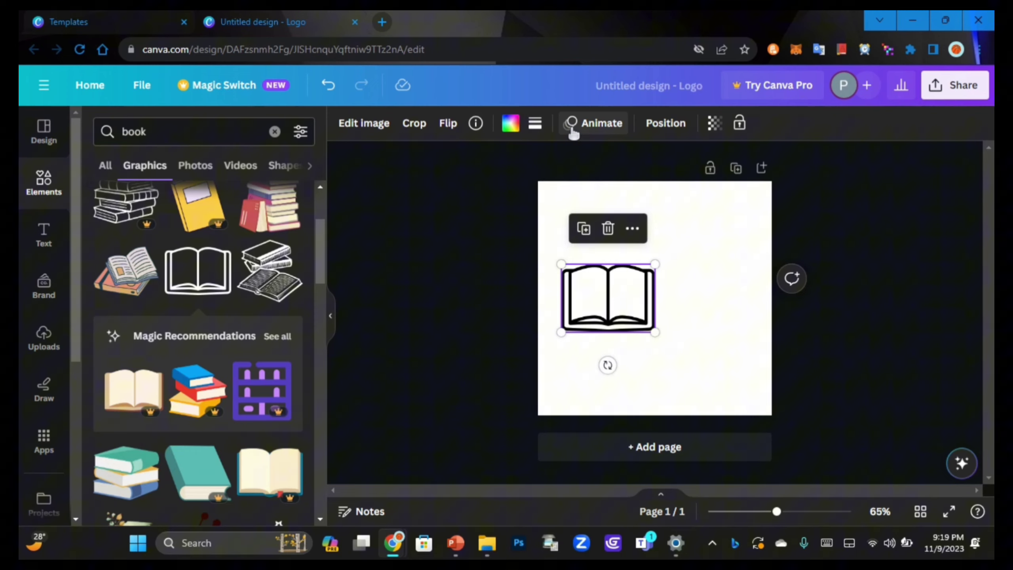
left_click(861, 240)
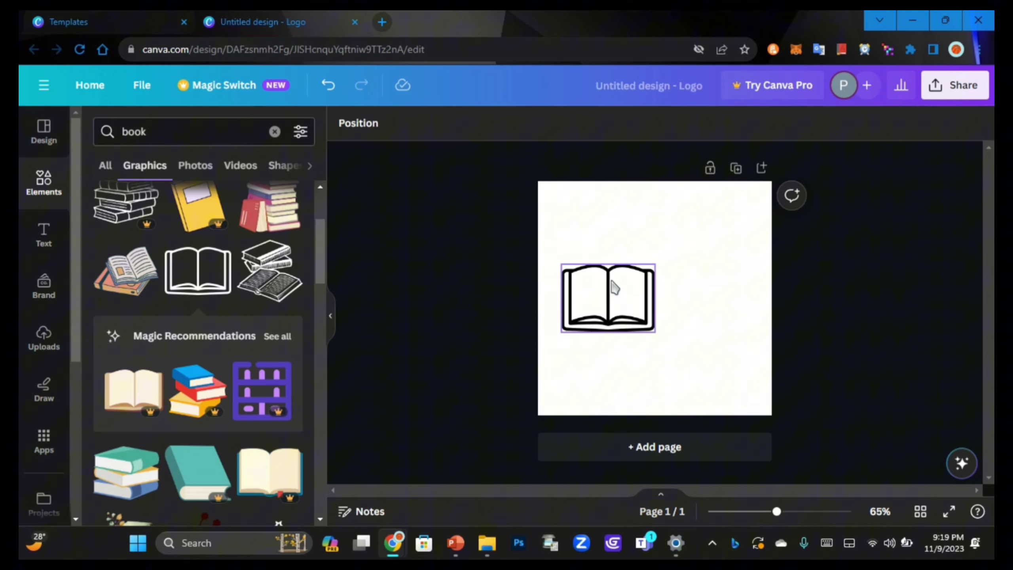
left_click(614, 287)
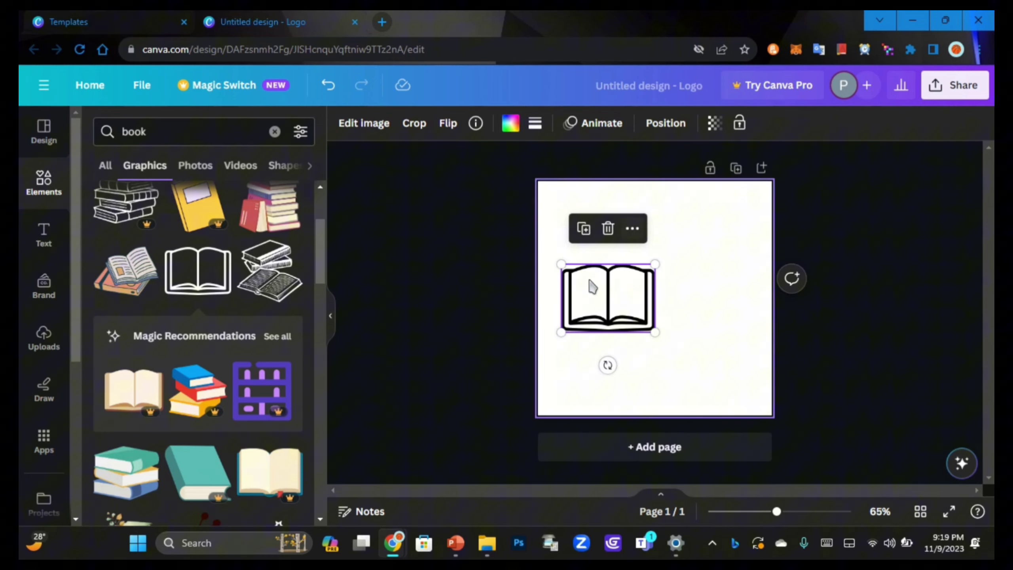
left_click_drag(561, 264, 584, 294)
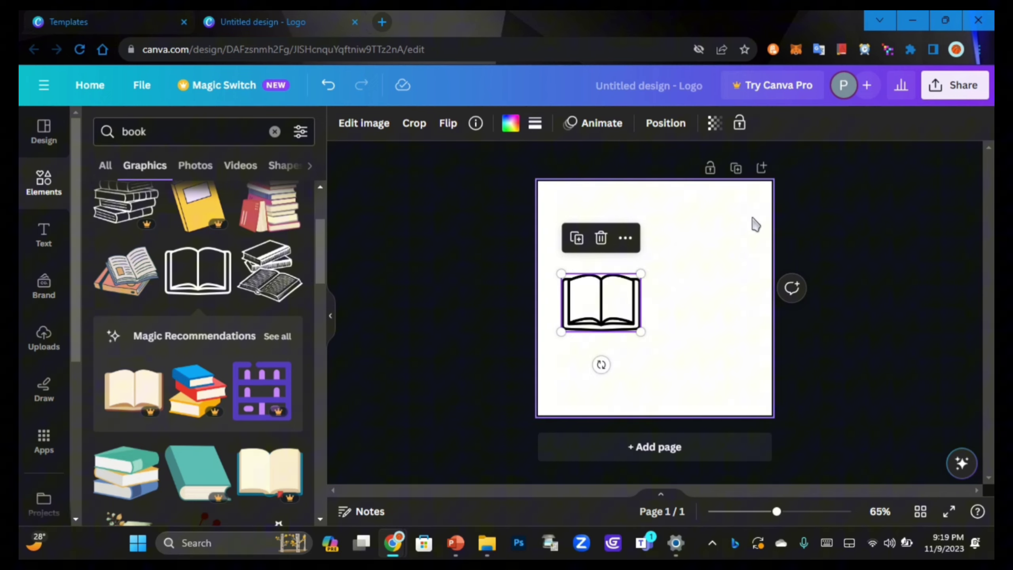
Step: Add a heading reading 'BookWatcher' in place of the placeholder text
left_click(44, 240)
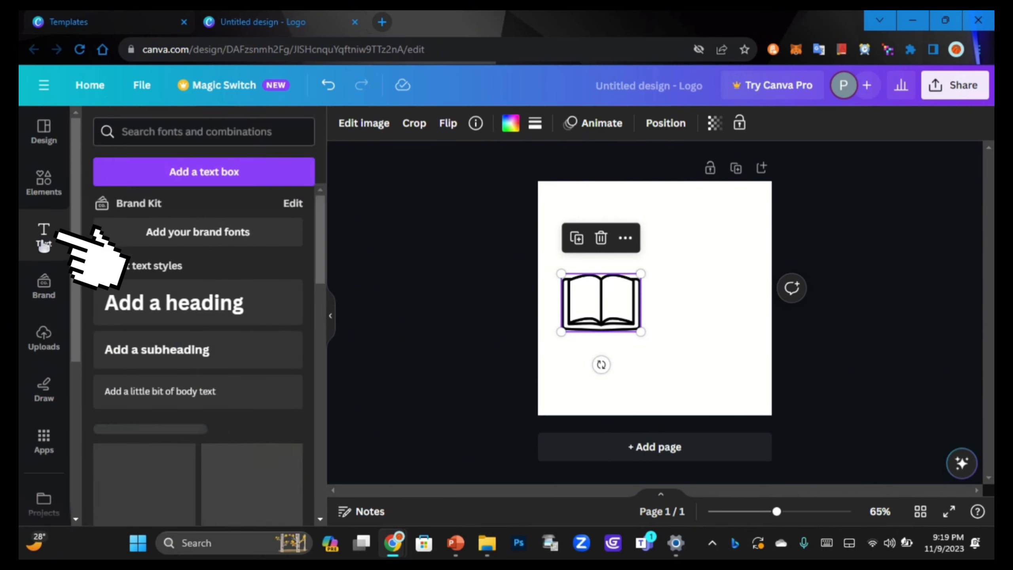
left_click(158, 310)
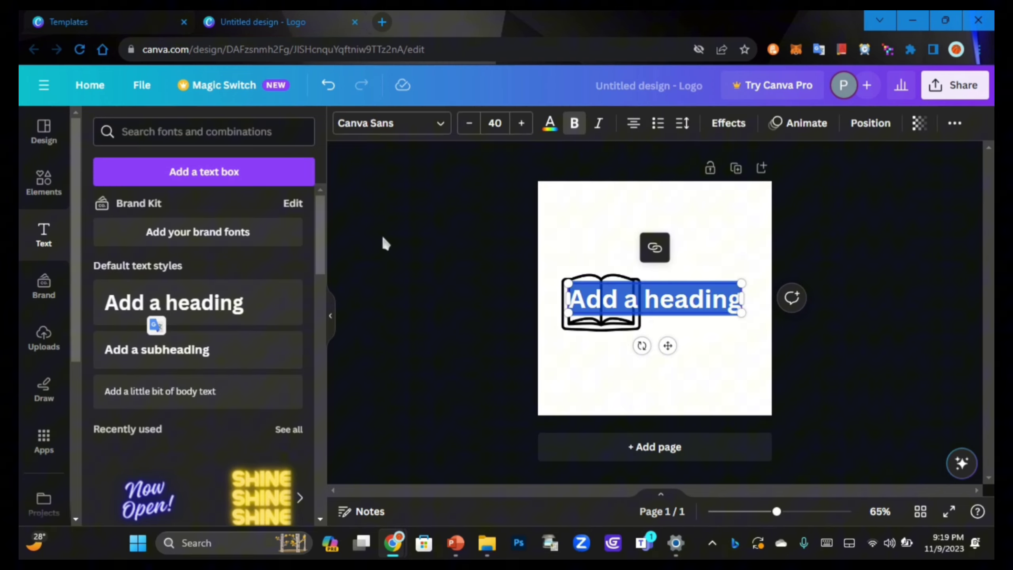
key("BackSpace")
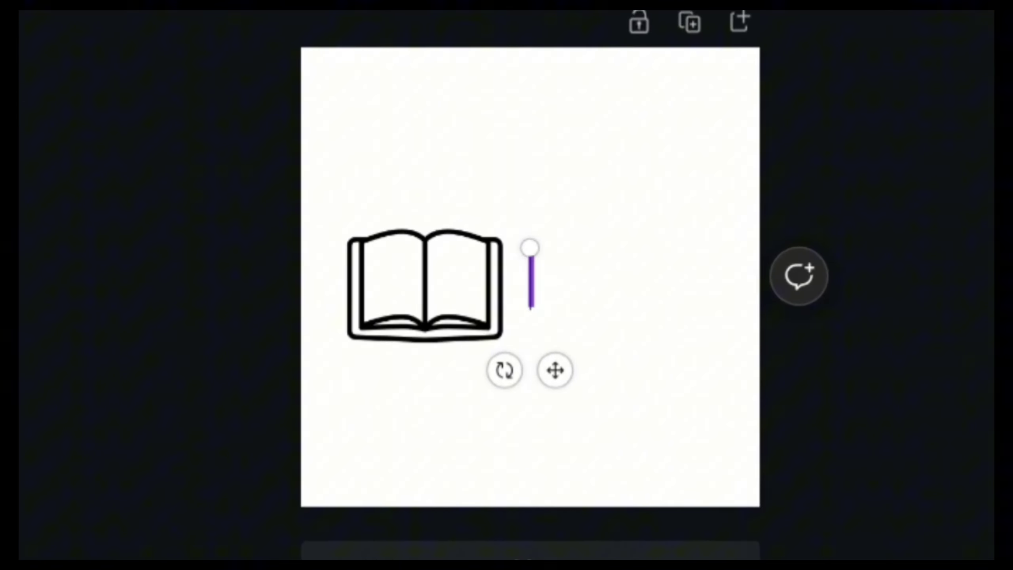
type("Book")
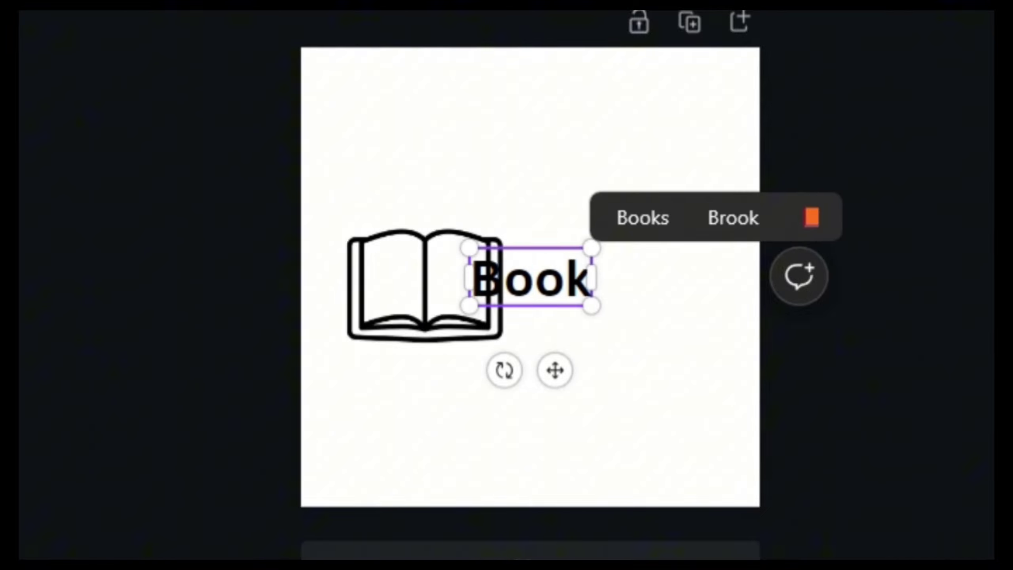
type("Watcher")
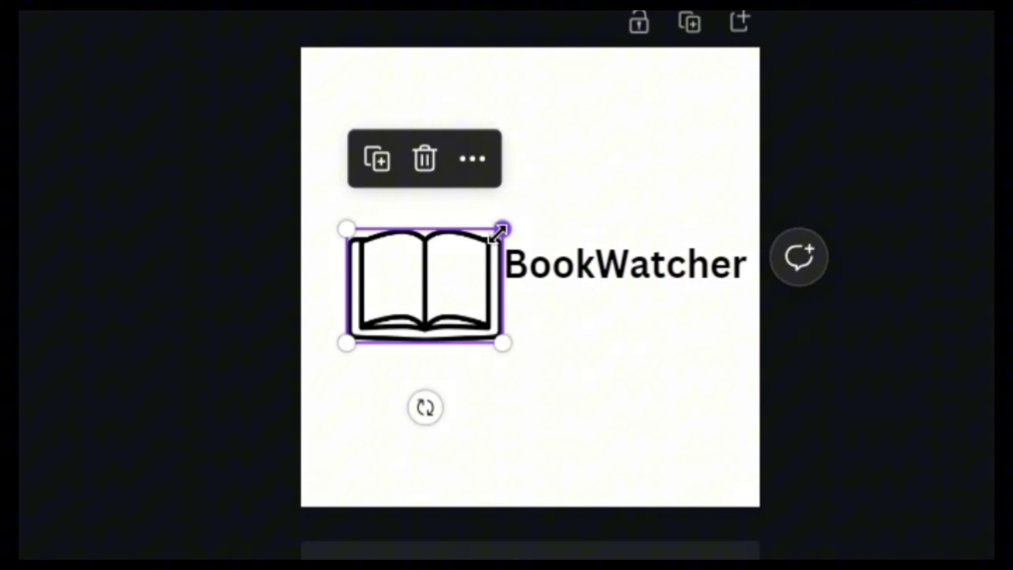
Step: Shrink the book icon further and place the BookWatcher heading beside it
left_click_drag(499, 234, 485, 239)
left_click_drag(543, 276, 527, 271)
left_click(536, 271)
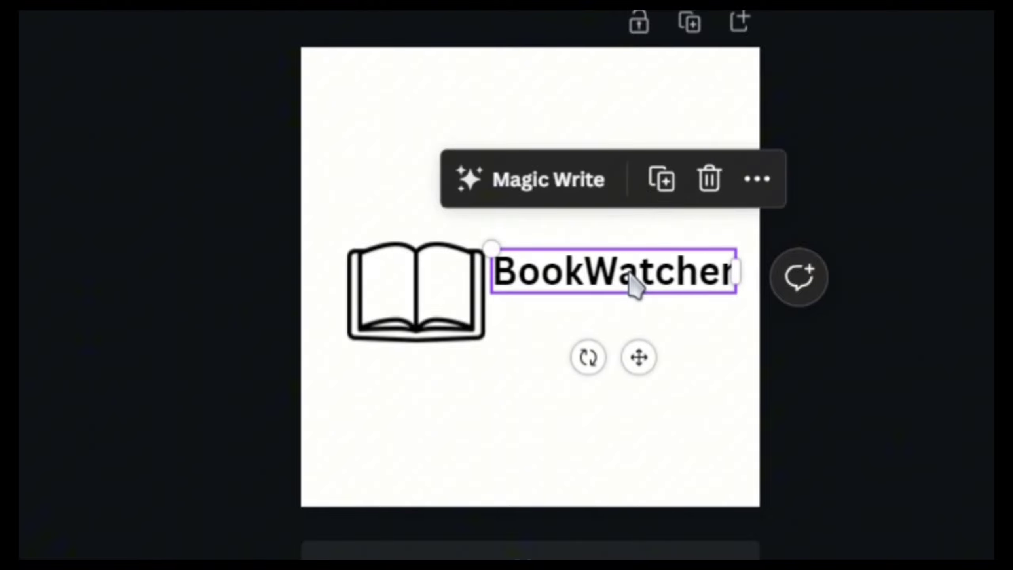
left_click(662, 237)
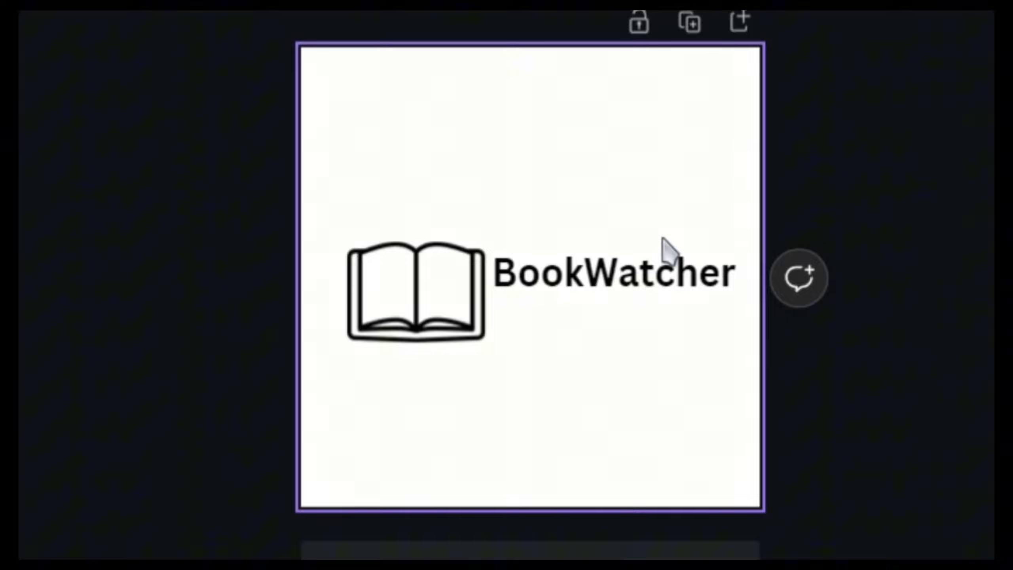
left_click(663, 265)
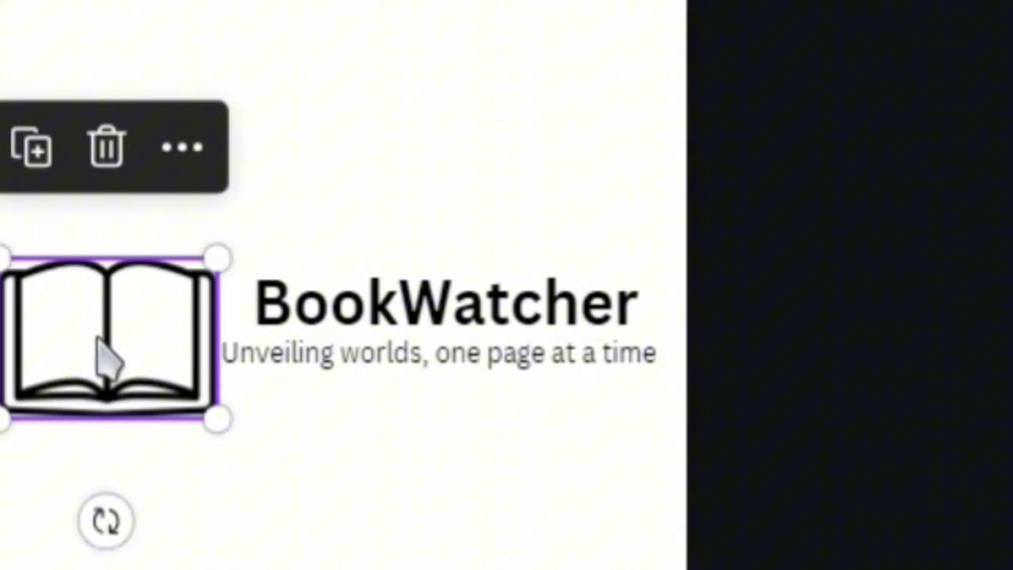
Step: Move the tagline beneath the heading and realign the book icon beside the text
left_click_drag(303, 355, 291, 375)
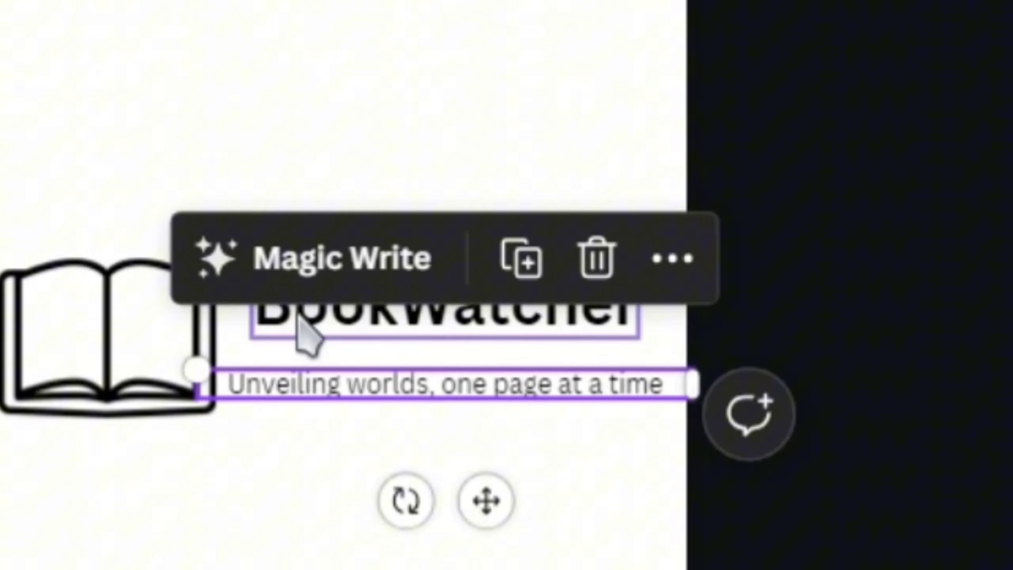
left_click_drag(297, 315, 273, 343)
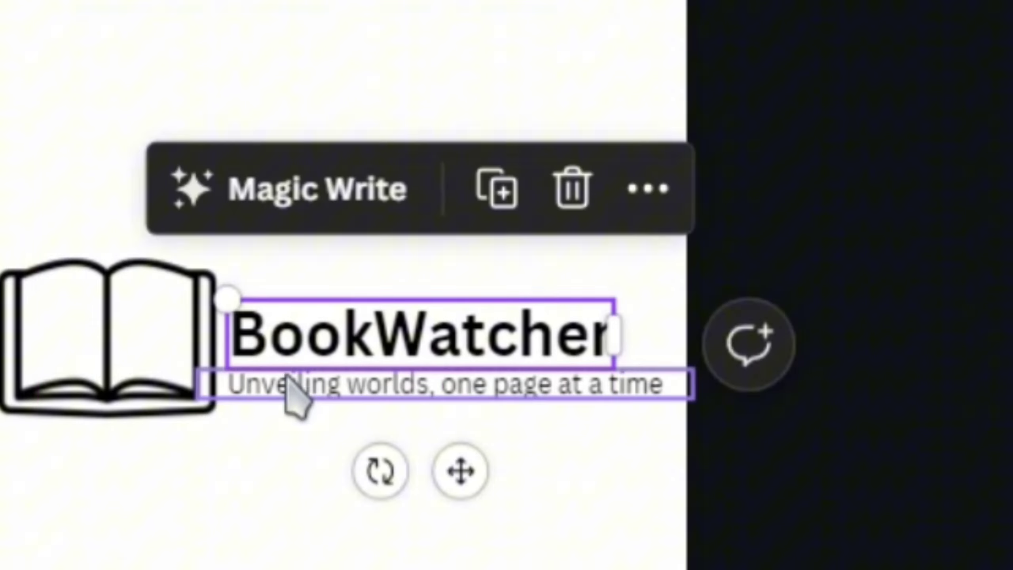
left_click(286, 375)
left_click(792, 159)
left_click(201, 361)
left_click(148, 344)
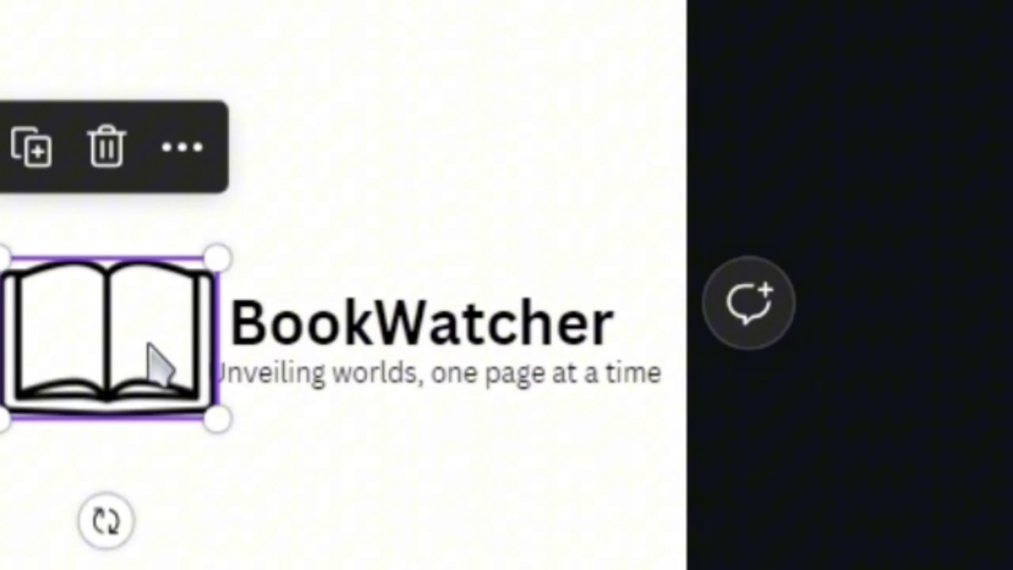
left_click_drag(149, 344, 654, 385)
Step: Undo the stray tagline move and split it into 'Unveiling worlds,' / 'One page at a time'
left_click(171, 359)
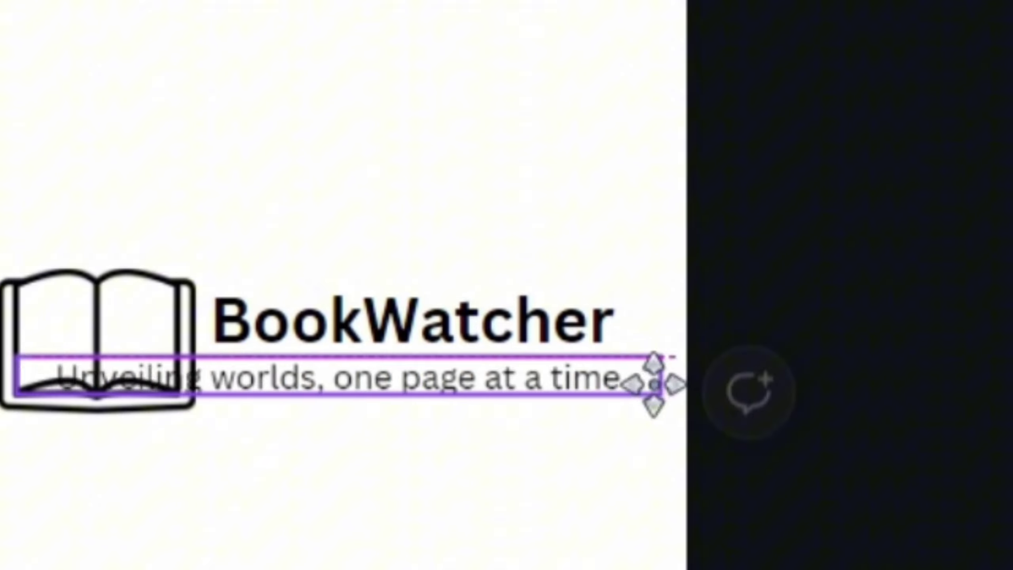
key("ctrl+z")
left_click(446, 392)
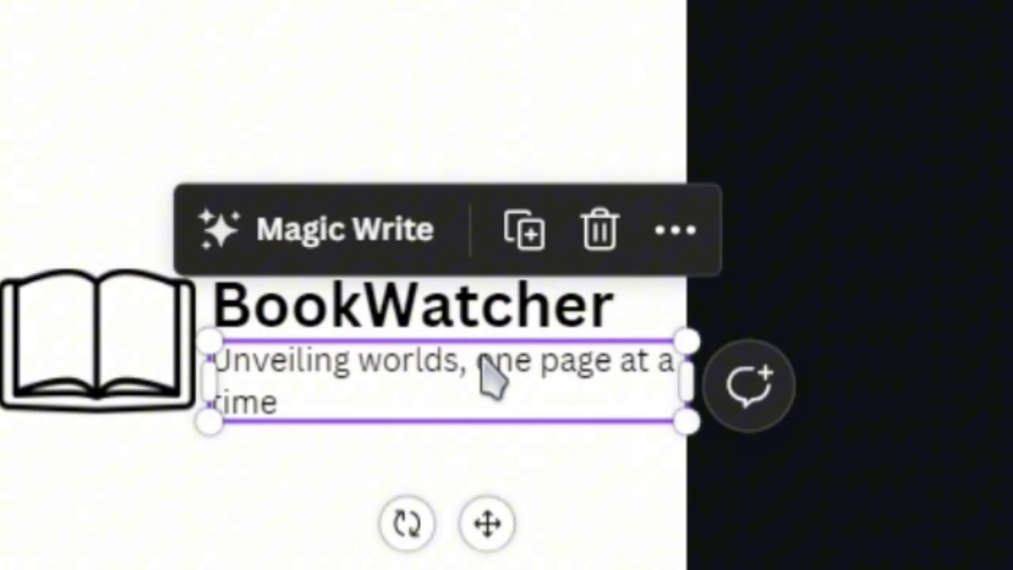
key("ctrl+z")
left_click(249, 419)
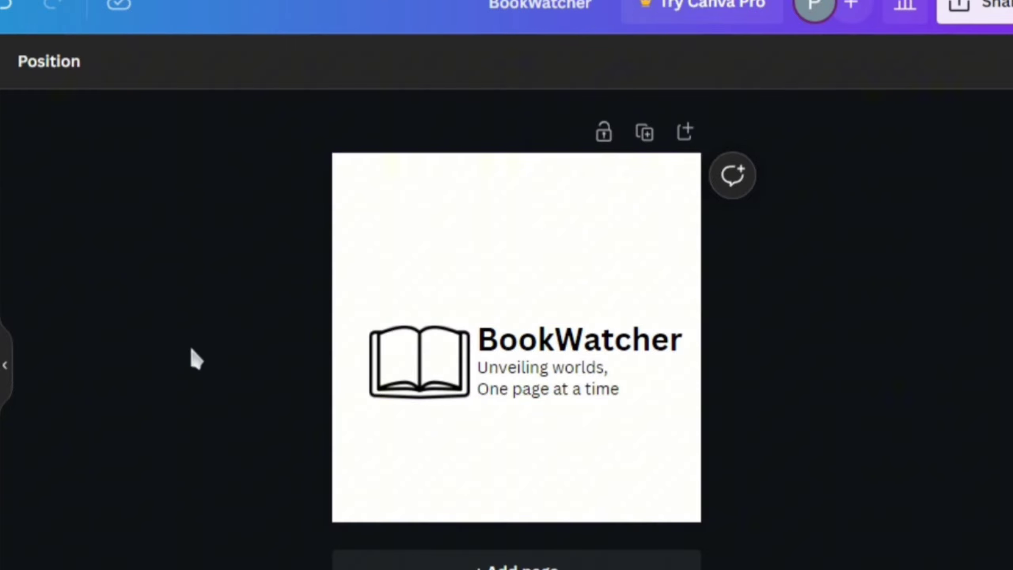
Step: Select the book icon and look at its colour options
left_click(430, 349)
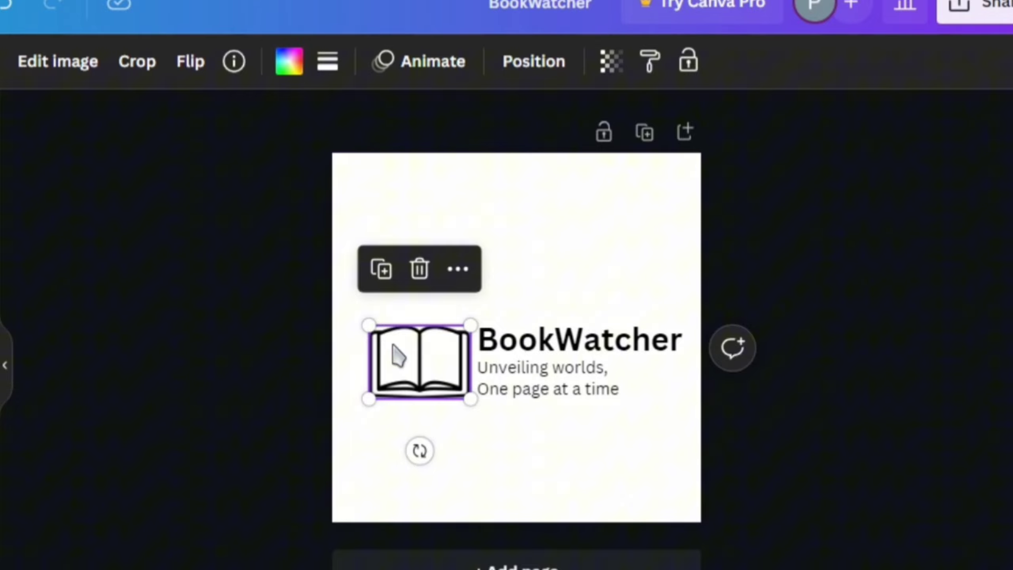
left_click(538, 351)
left_click(443, 387)
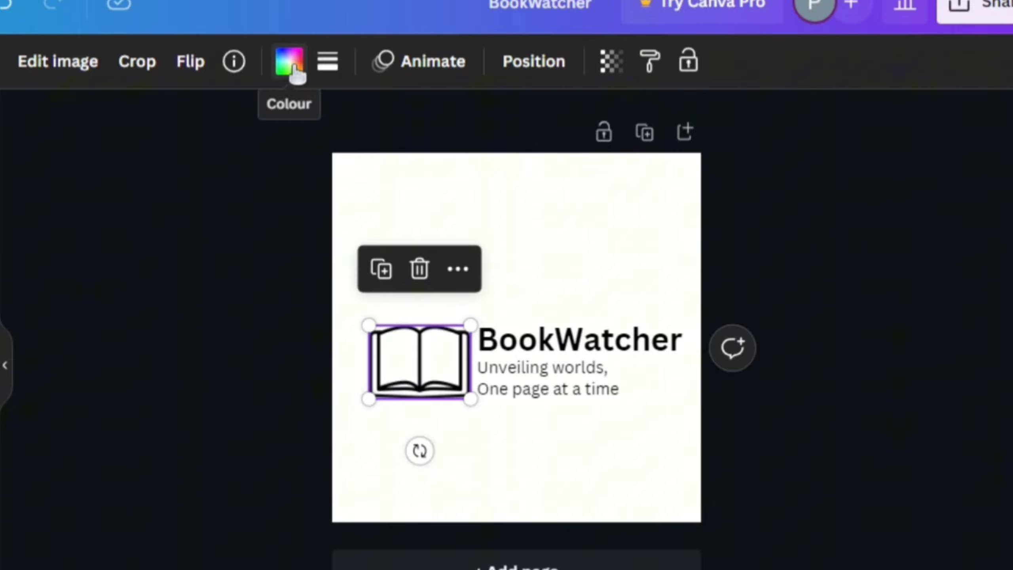
left_click(295, 68)
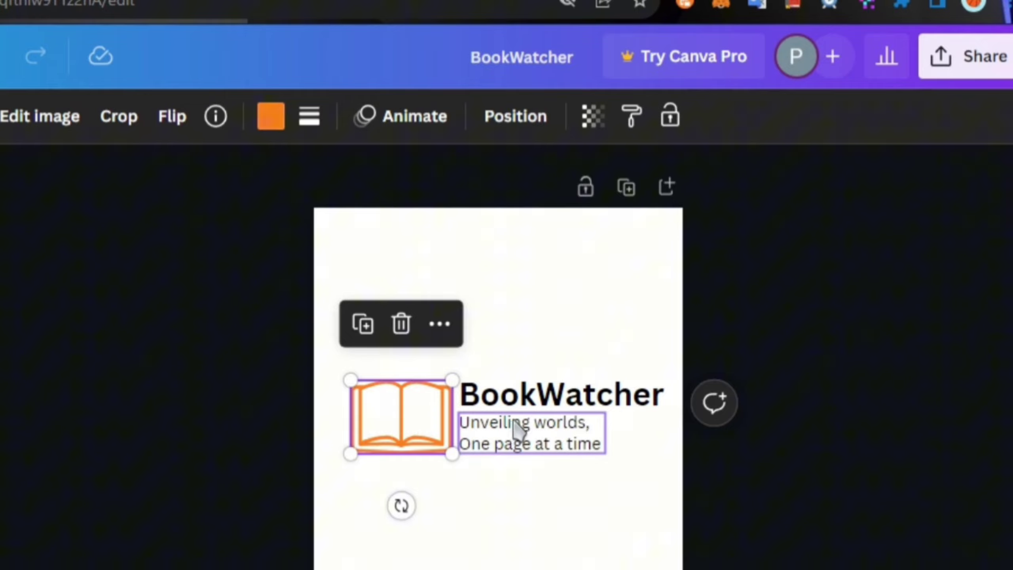
Step: Make the BookWatcher heading orange to match the book icon
left_click(503, 404)
left_click(485, 449, "shift")
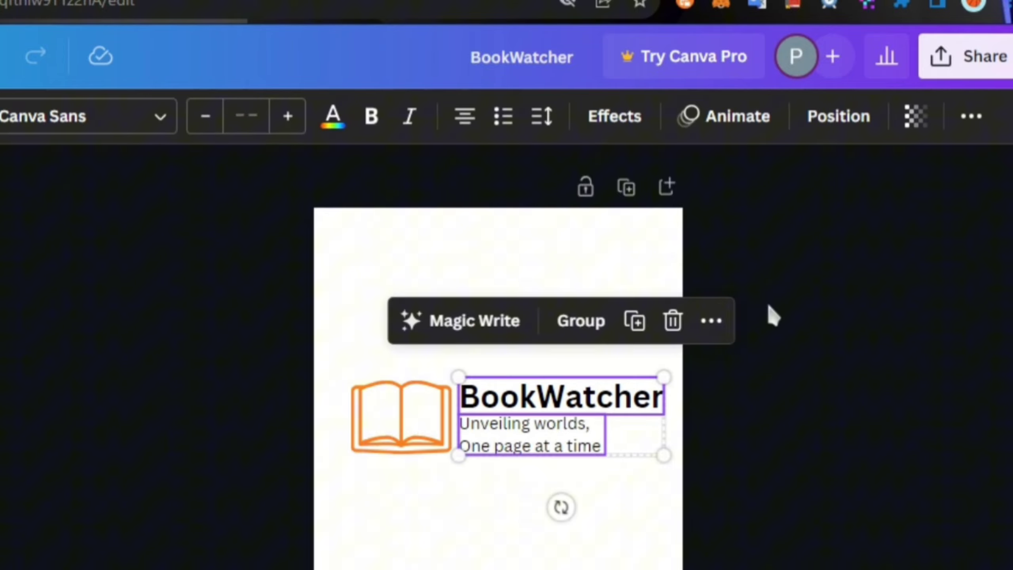
left_click(748, 423)
left_click(542, 400)
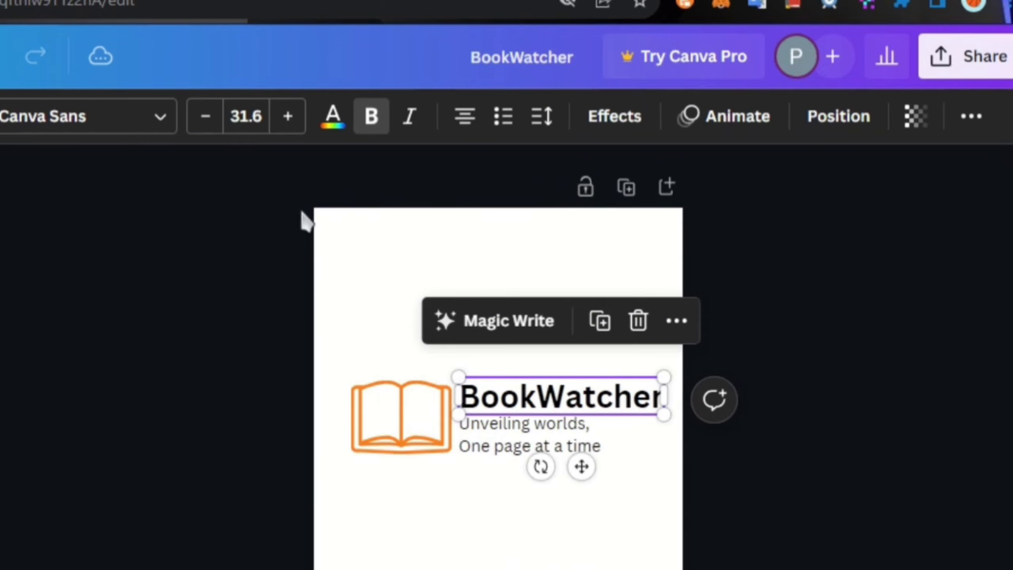
left_click(336, 122)
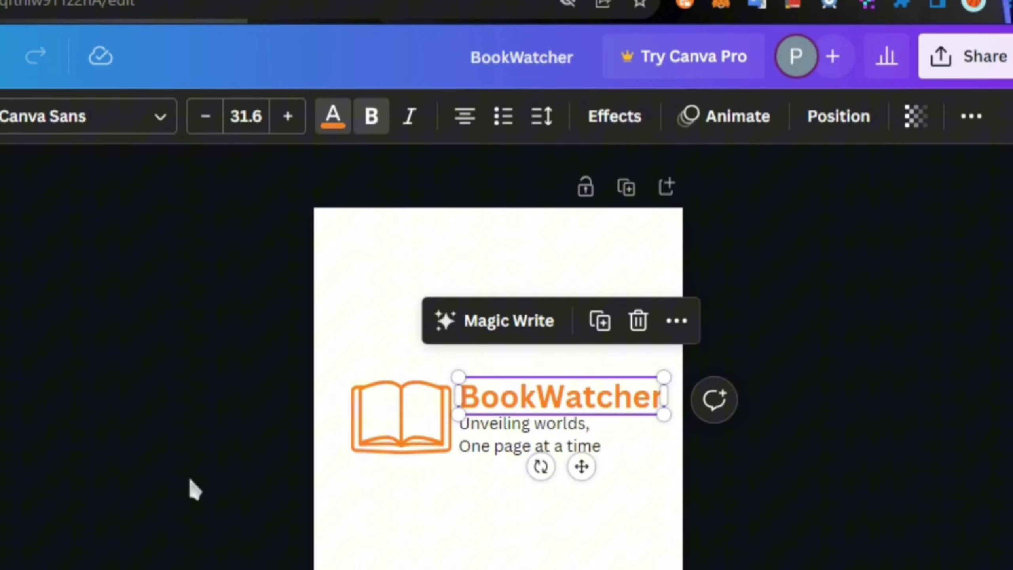
left_click(495, 444)
key("Escape")
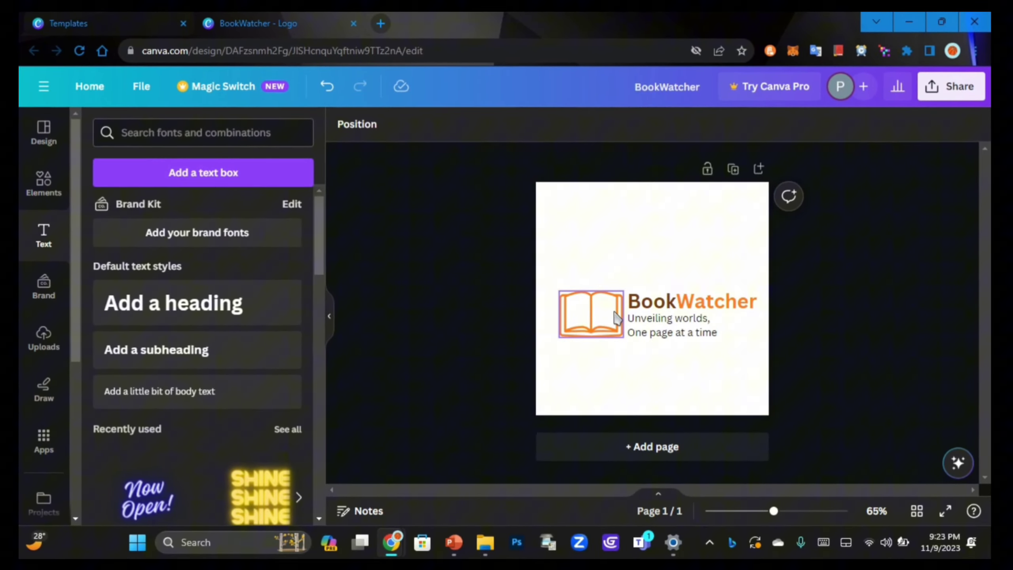
Step: Set the BookWatcher heading font to Maharlika and nudge it beside the book icon
left_click(662, 313)
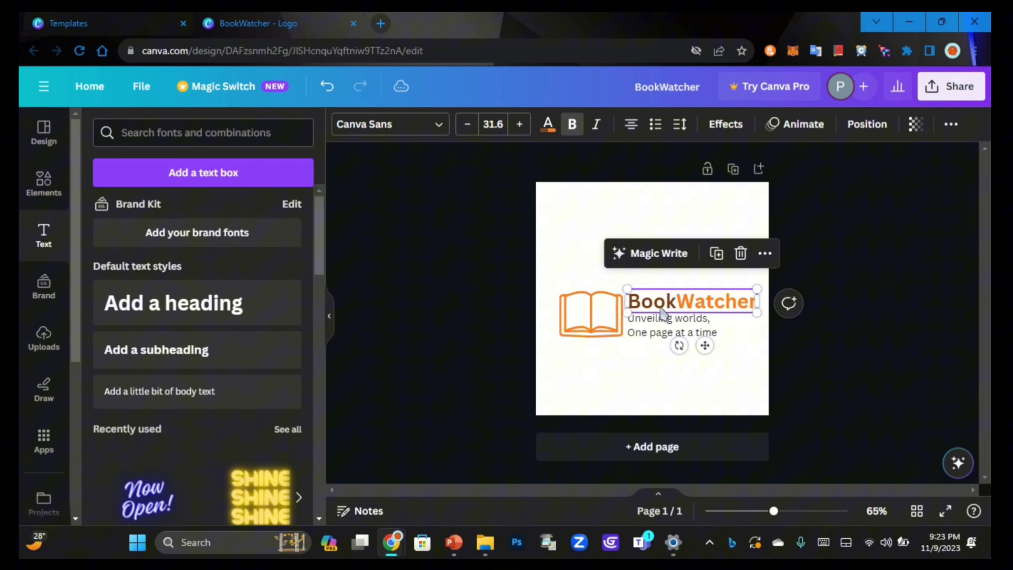
left_click(364, 124)
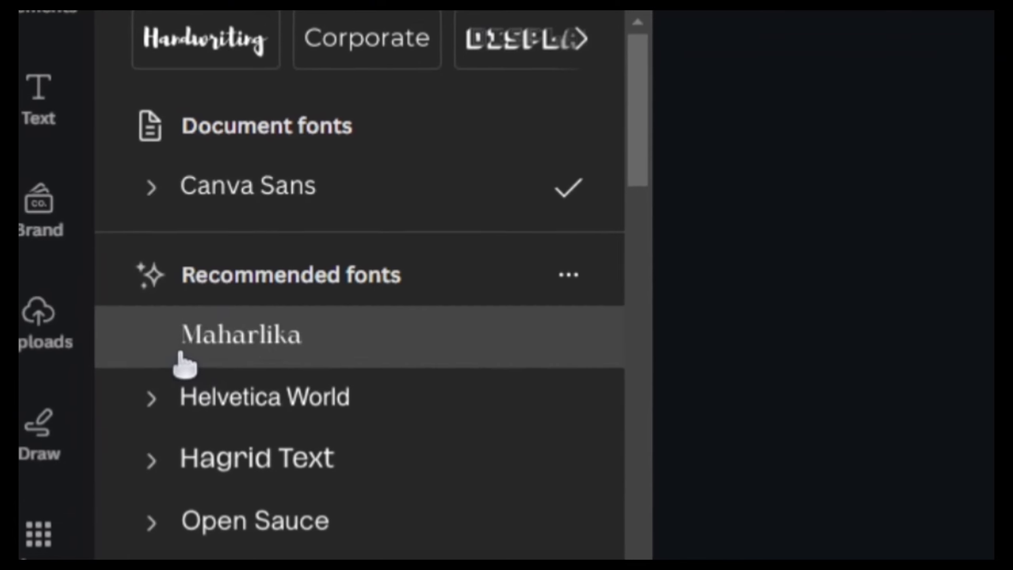
left_click(113, 352)
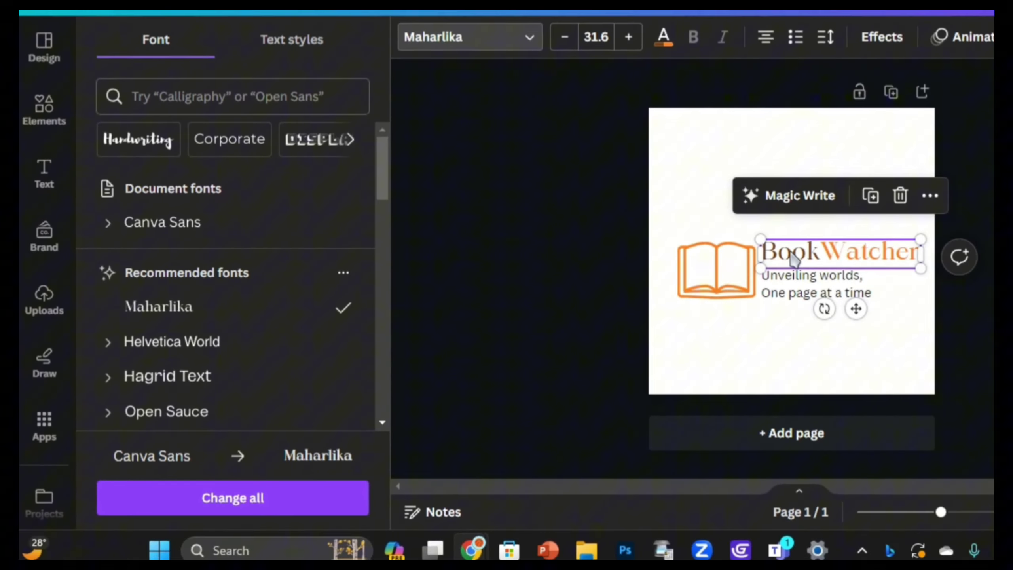
left_click_drag(792, 255, 794, 254)
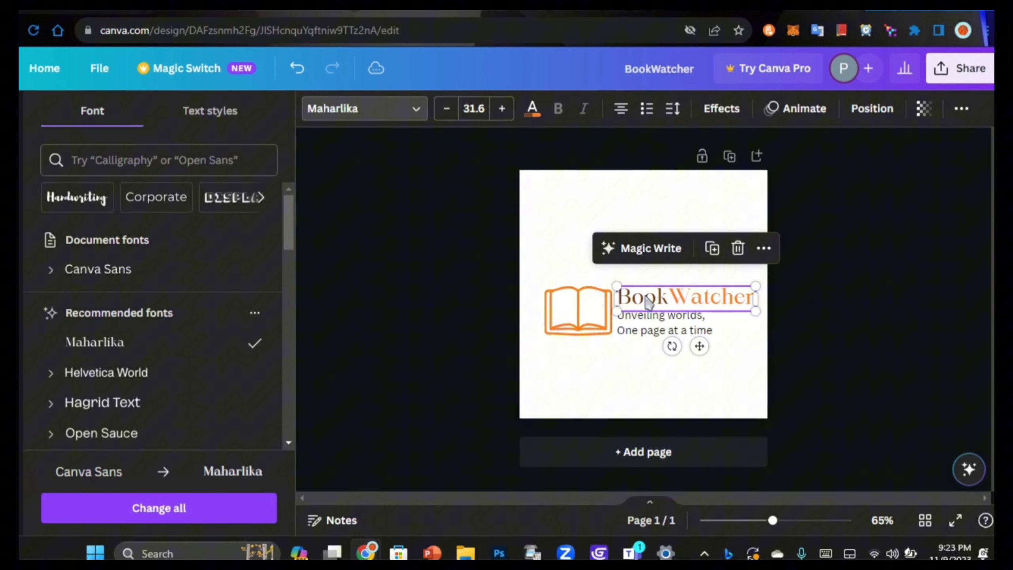
Step: Set the tagline font to Hagrid Text and widen its box to fit two lines
left_click(671, 333)
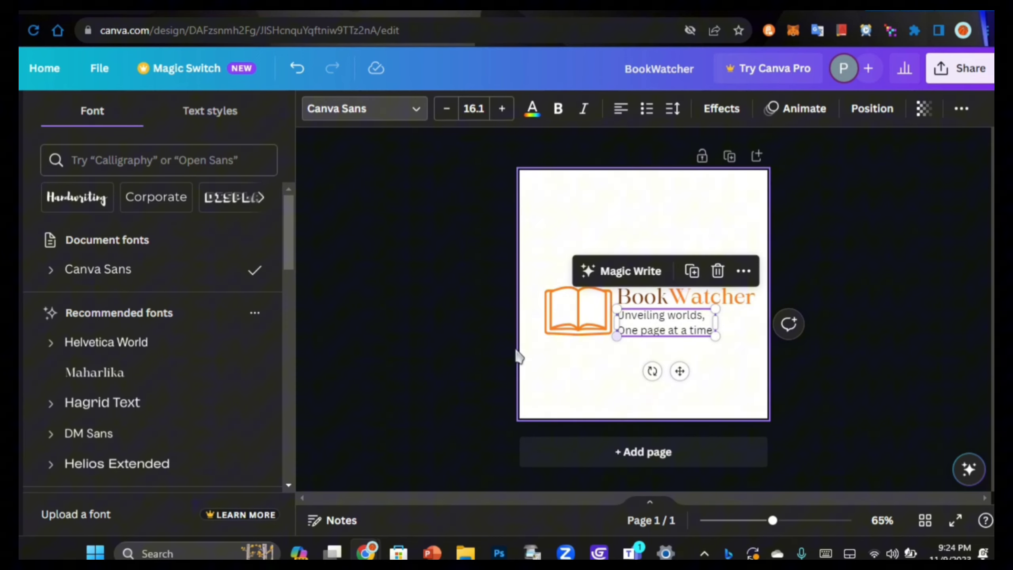
left_click(169, 406)
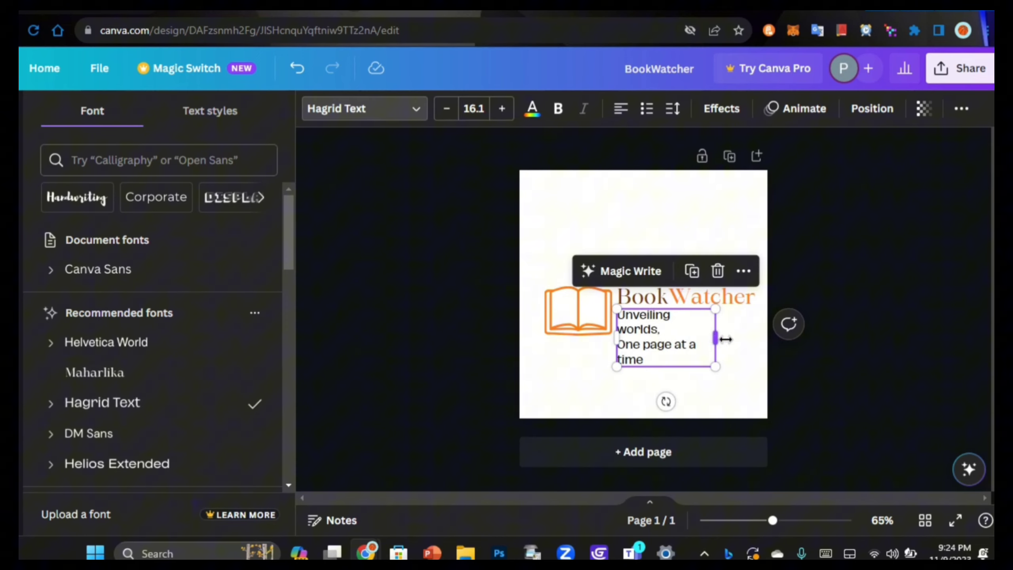
left_click_drag(725, 339, 746, 334)
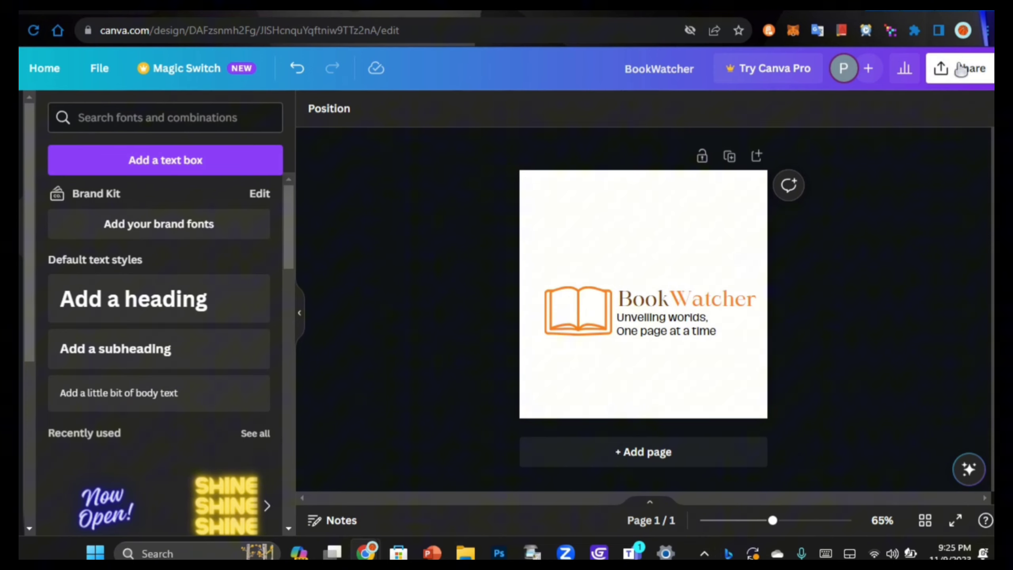
Step: Open the Share download settings and review the file type list
left_click(951, 76)
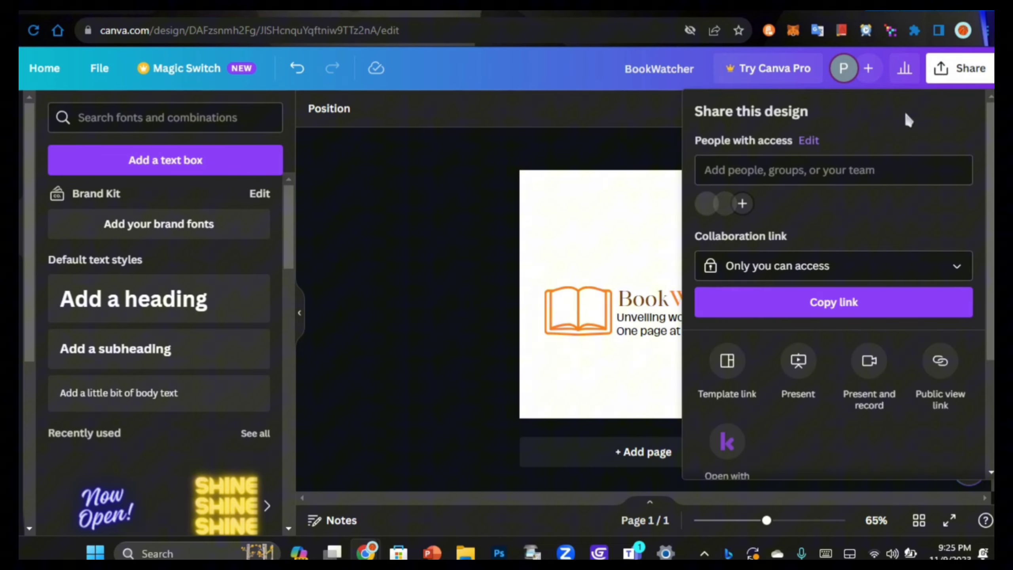
scroll(905, 117, "down", 4)
left_click(735, 381)
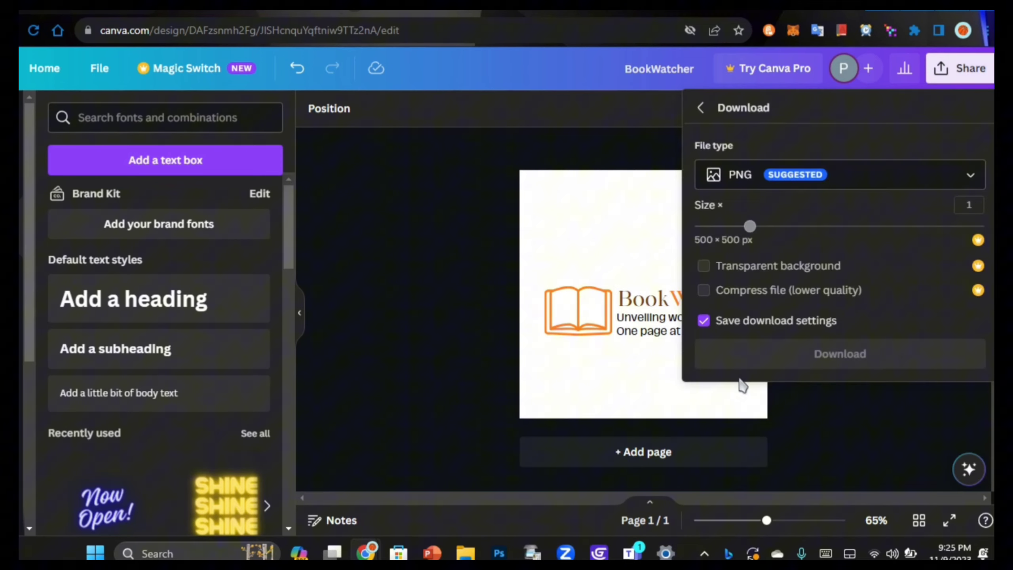
left_click(764, 180)
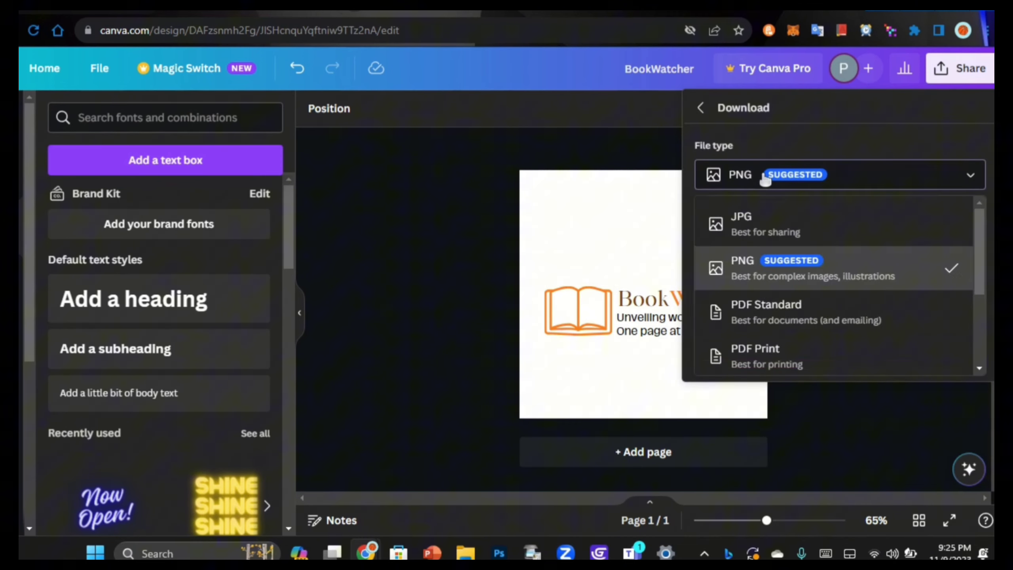
scroll(796, 209, "down", 3)
scroll(801, 263, "up", 3)
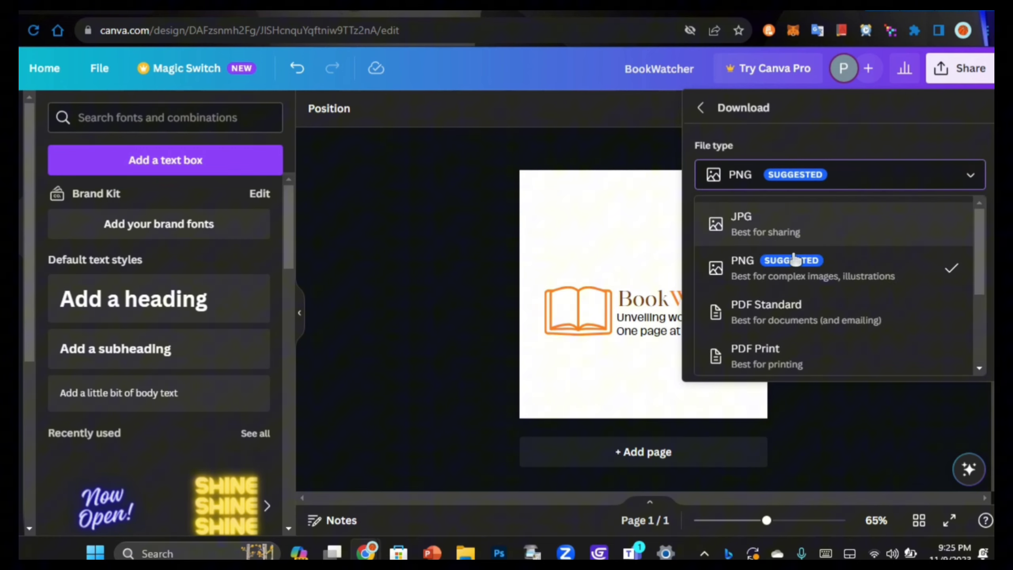
scroll(804, 270, "down", 3)
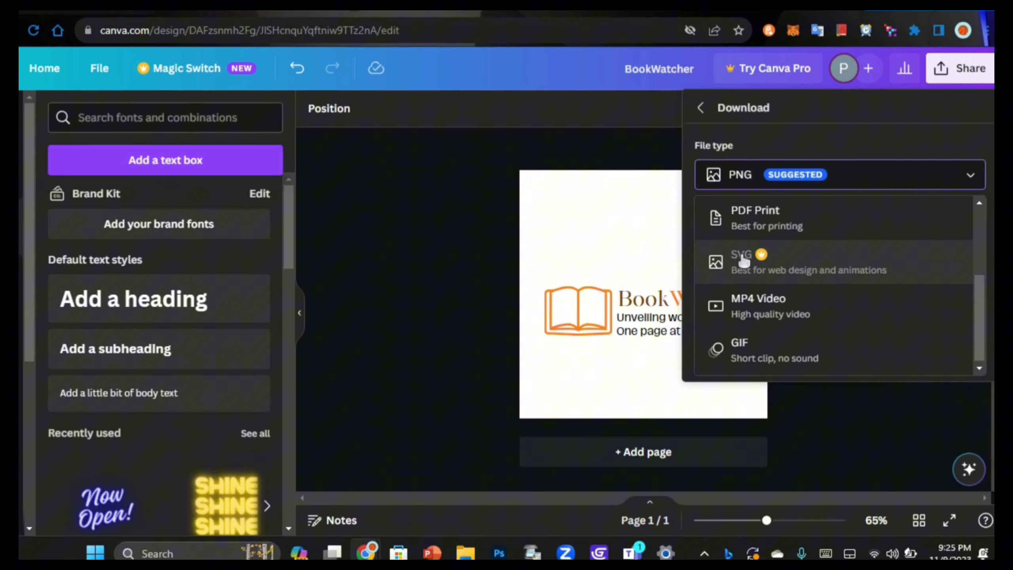
scroll(741, 259, "up", 1)
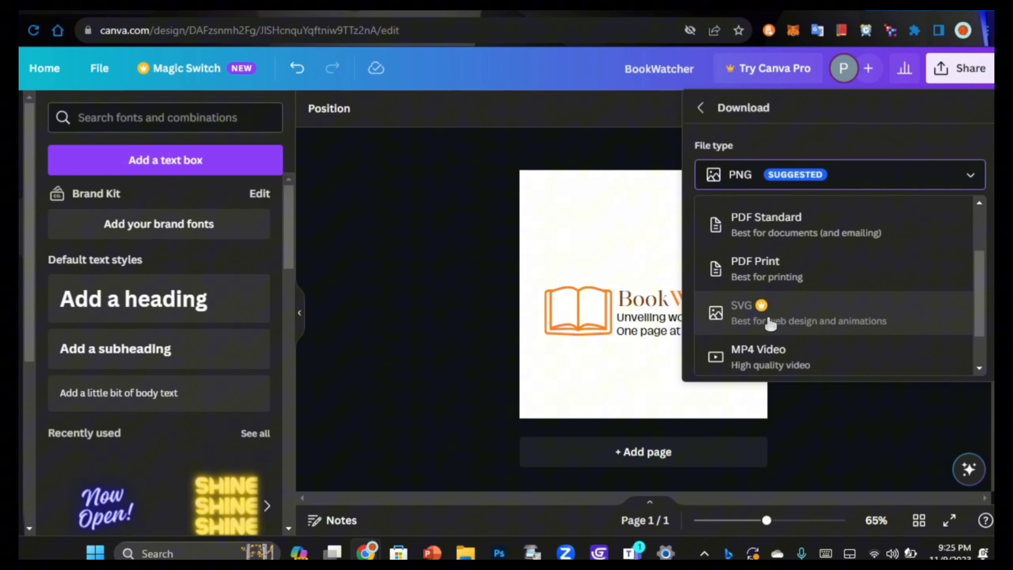
scroll(746, 311, "up", 2)
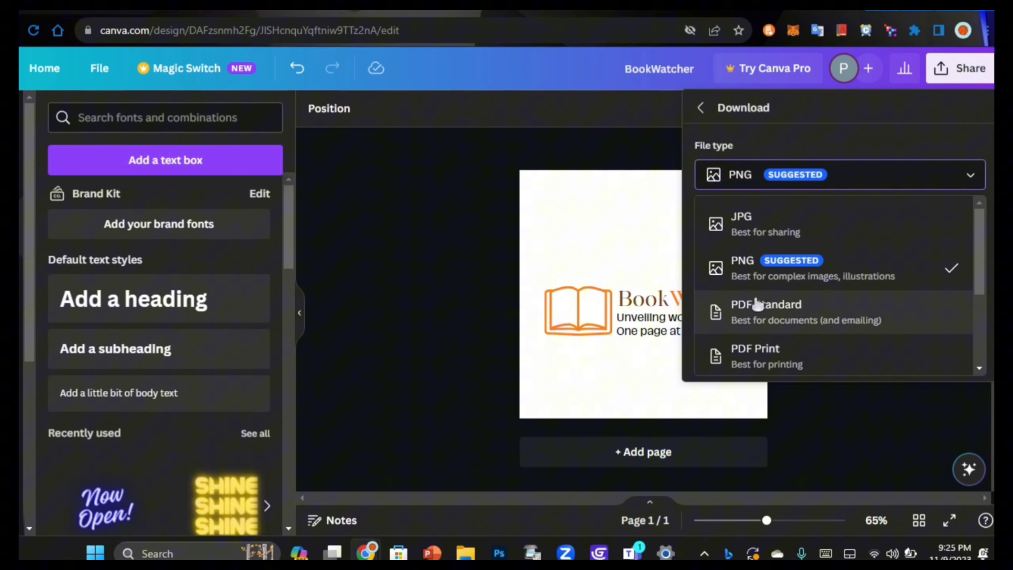
Step: Keep PNG as the file type and download the logo as BookWatcher.png
left_click(731, 275)
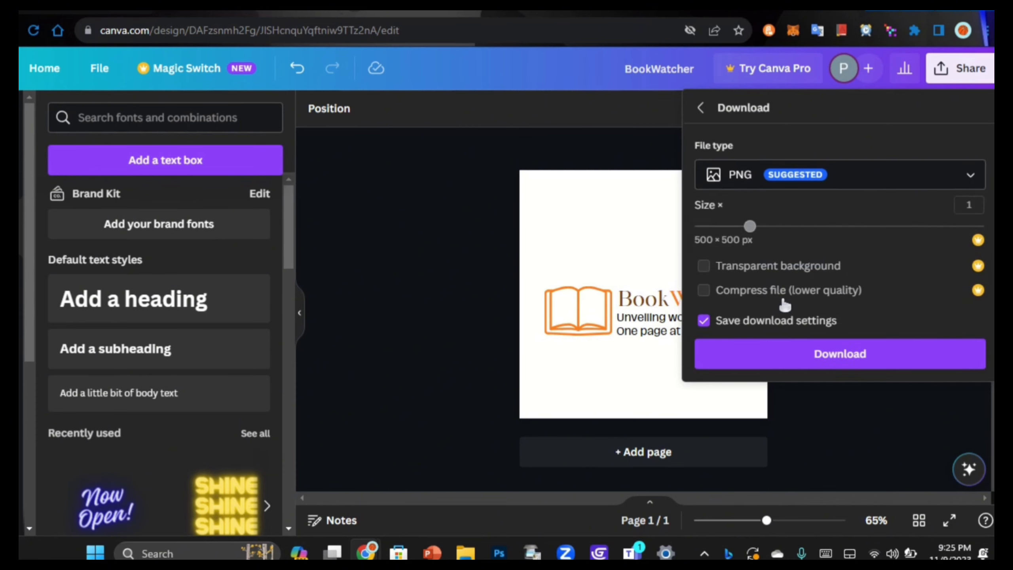
left_click(801, 369)
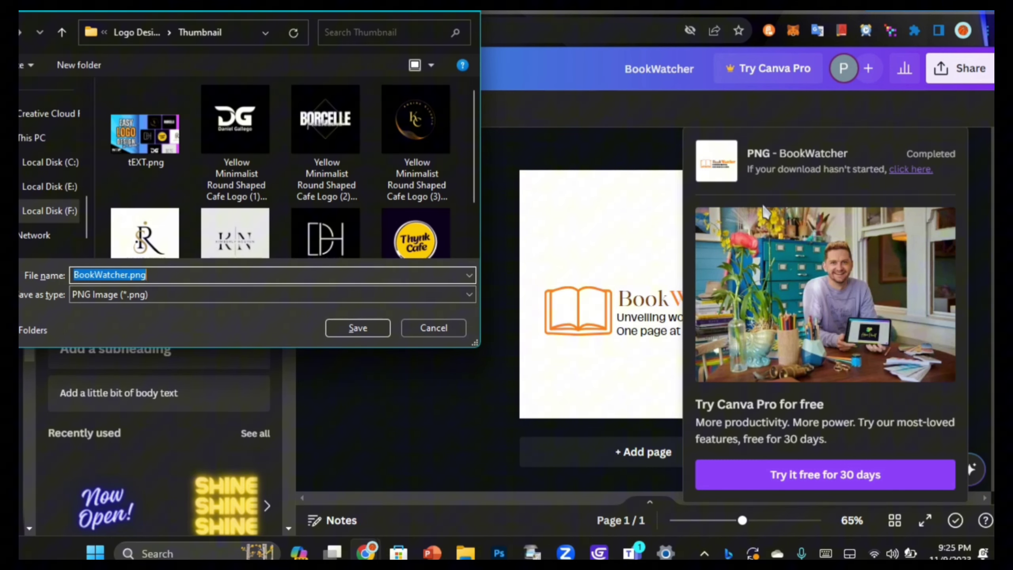
scroll(68, 185, "up", 3)
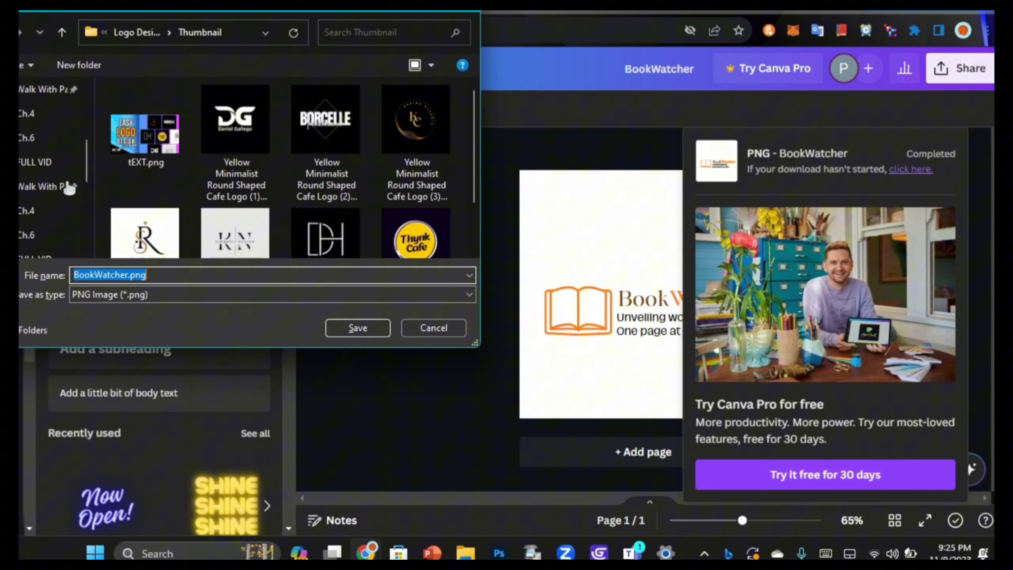
left_click(357, 329)
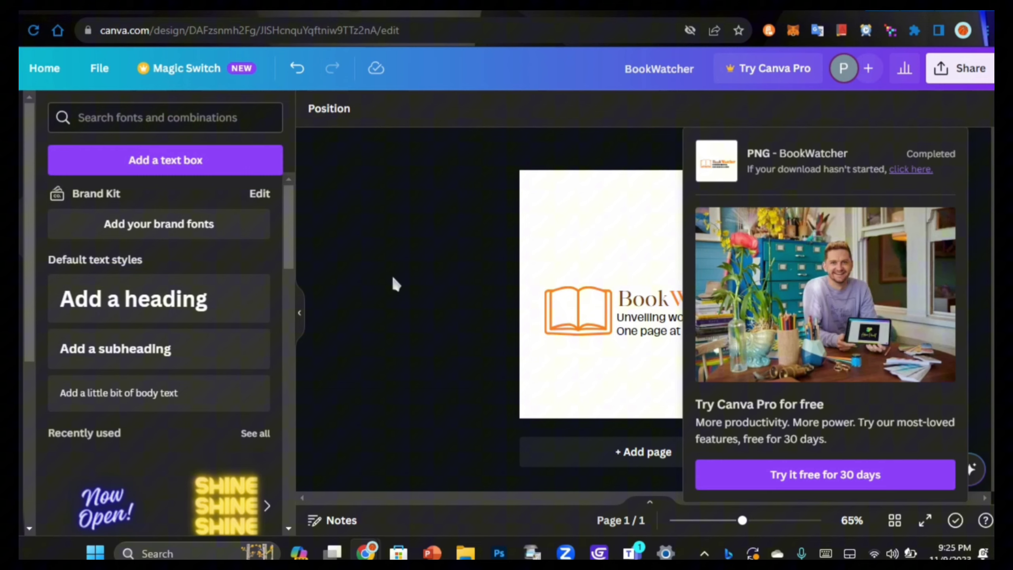
Step: Dismiss the download-complete notice to reveal the finished BookWatcher logo
left_click(372, 227)
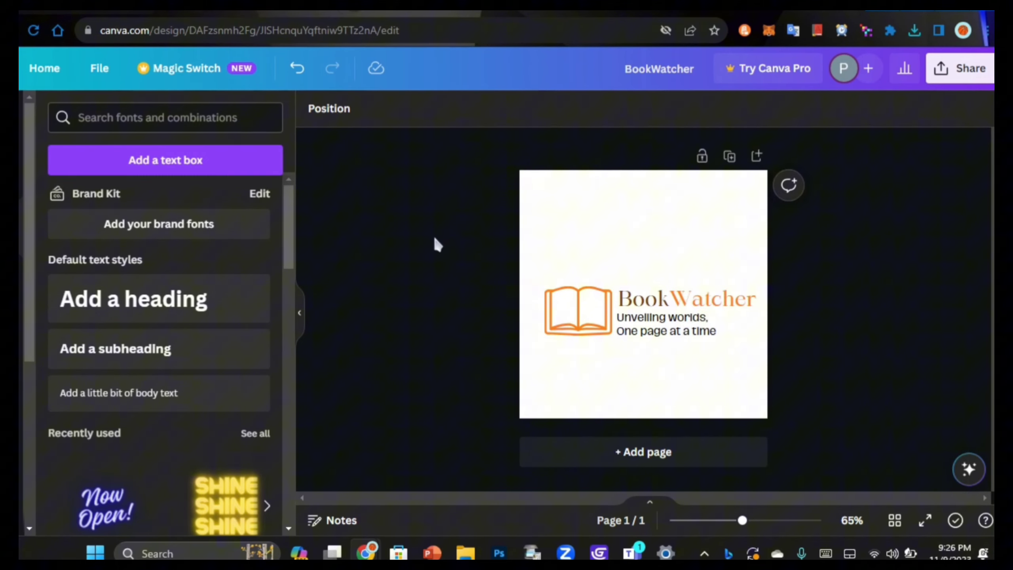